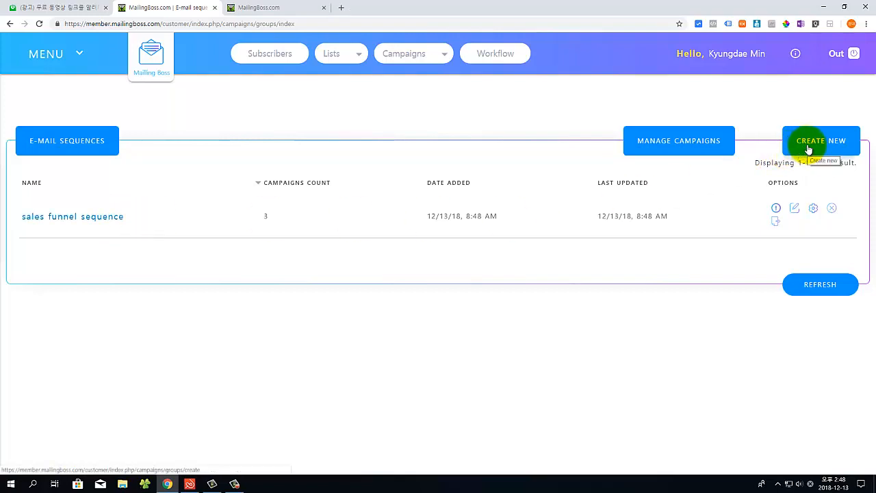
Create an e-mail sequence named "세일즈 퍼널 시퀀스 이메일" for the list 세일즈 퍼널 강좌 and save it for e-mail editing
left_click(808, 148)
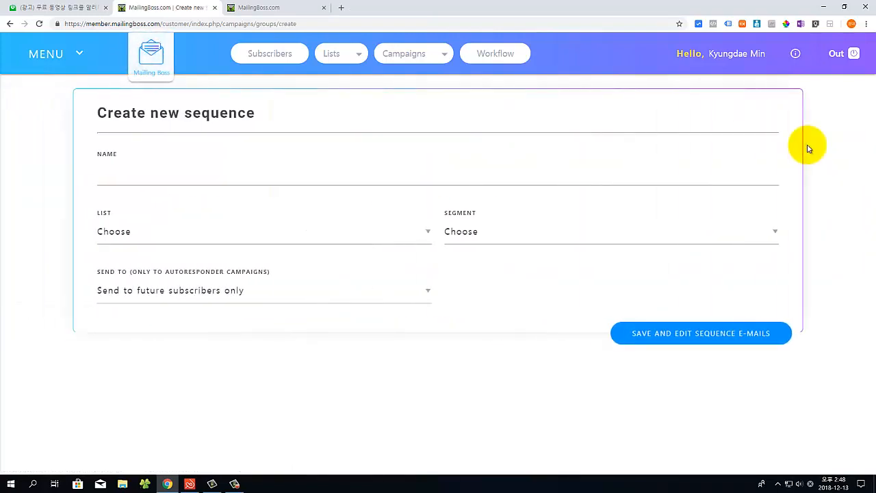
left_click(146, 175)
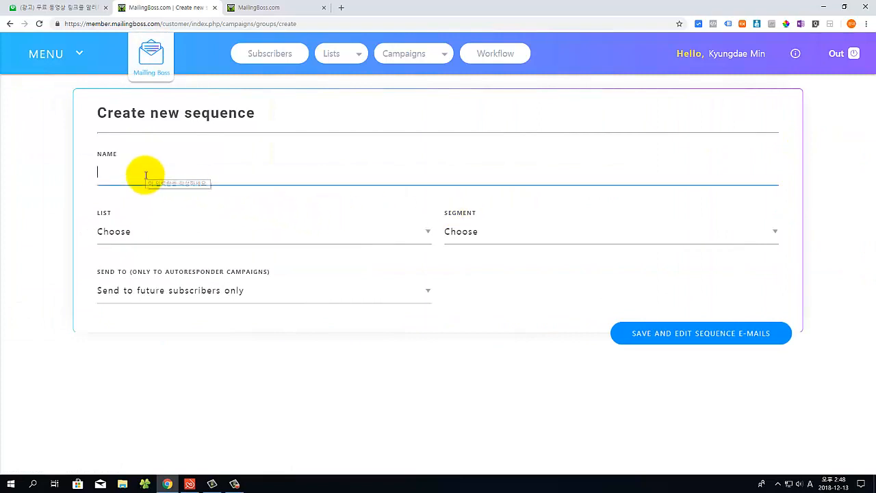
type("세일즈 퍼널 시퀀스 이메일")
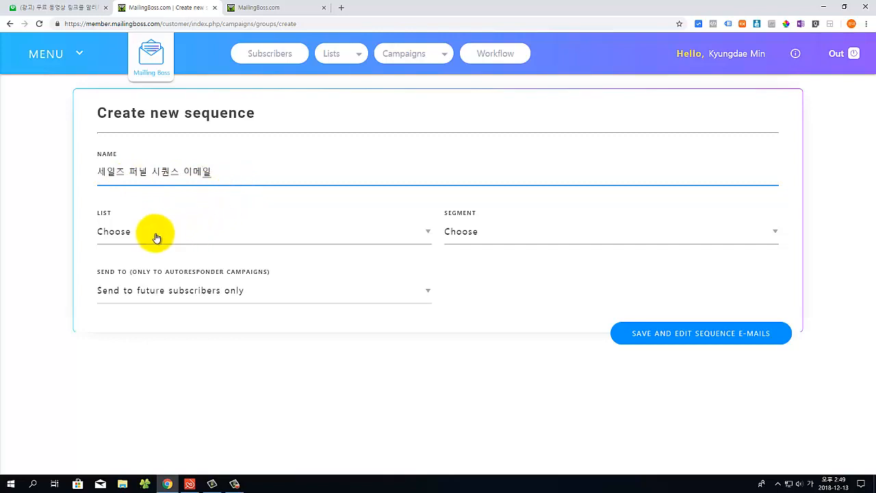
left_click(290, 237)
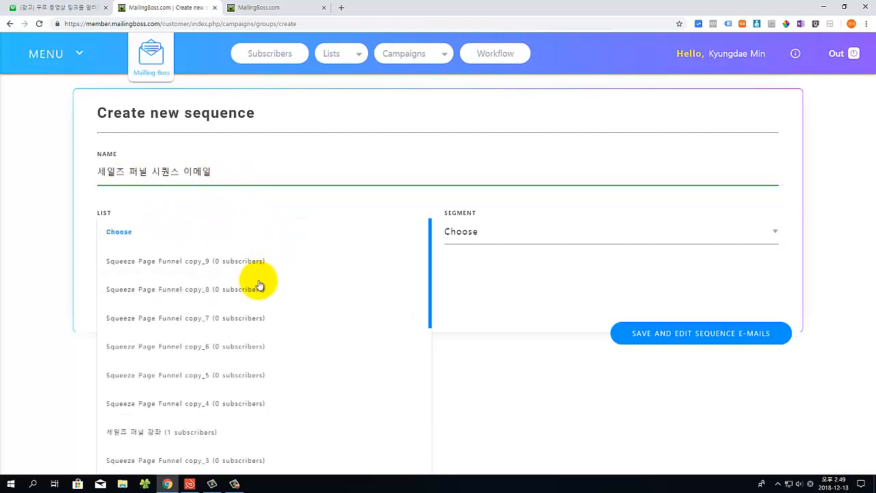
left_click(166, 438)
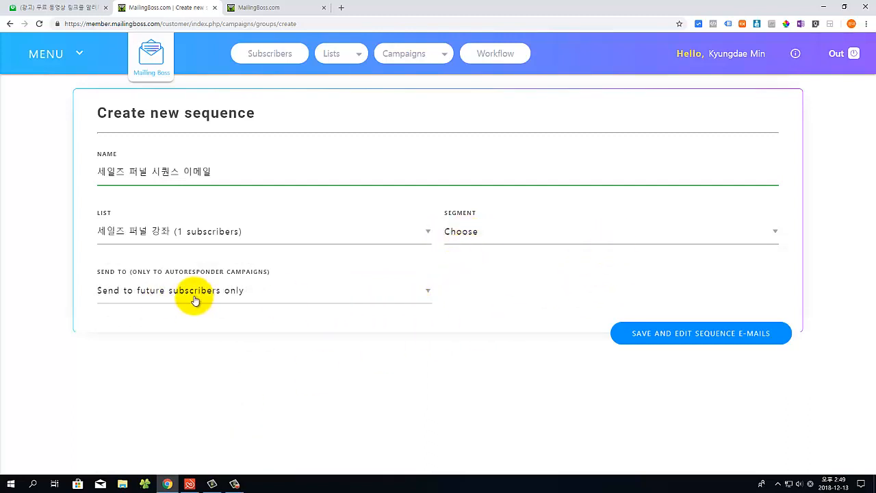
left_click(675, 342)
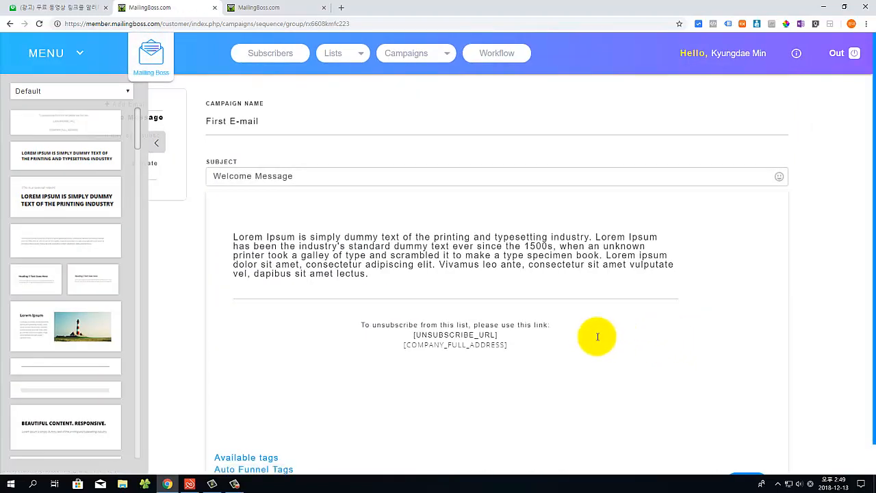
Copy the first e-mail's campaign name from the existing sequence and set the new e-mail's campaign name to "세일즈 퍼널 이메일 1"
left_click(156, 143)
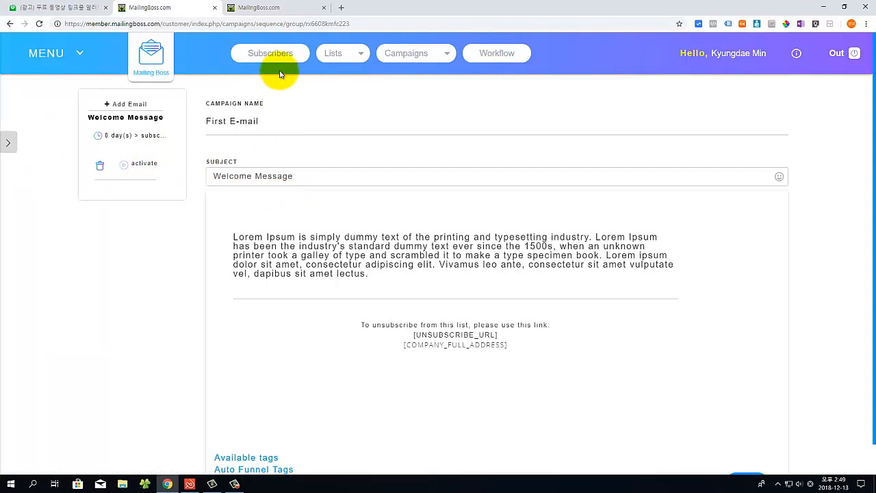
left_click(260, 9)
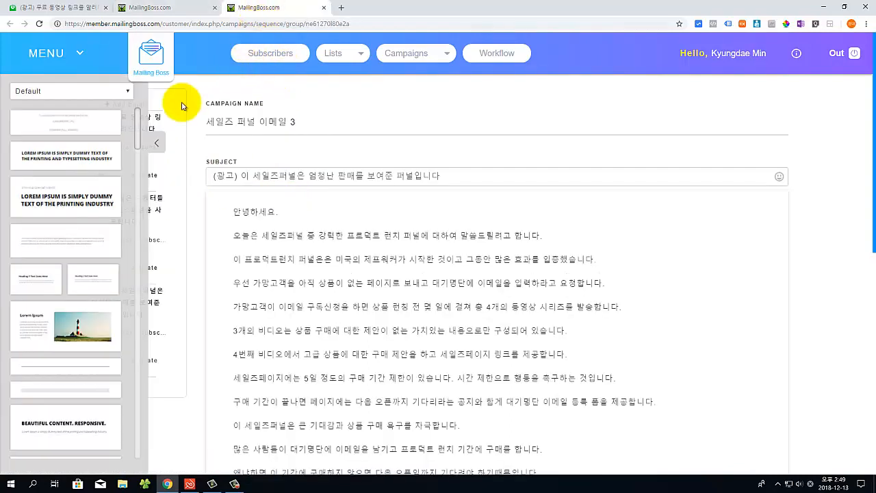
left_click(156, 143)
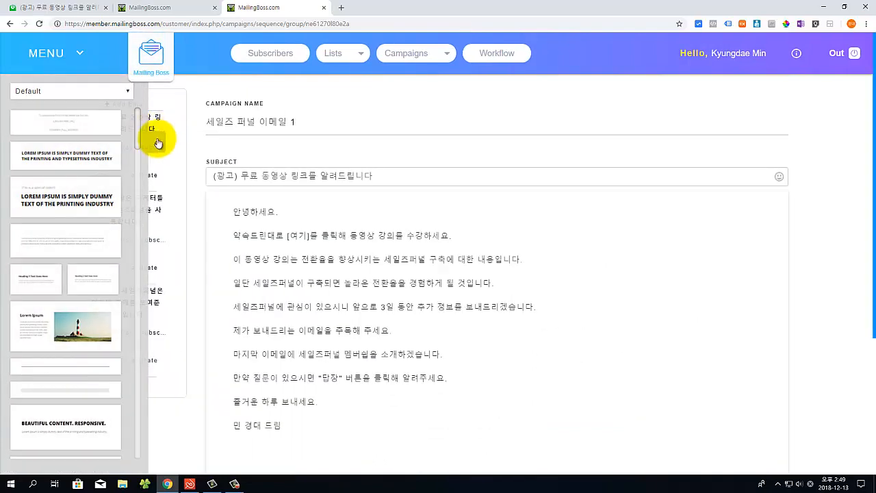
left_click(157, 143)
left_click(312, 124)
left_click_drag(313, 123, 209, 123)
key("ctrl+c")
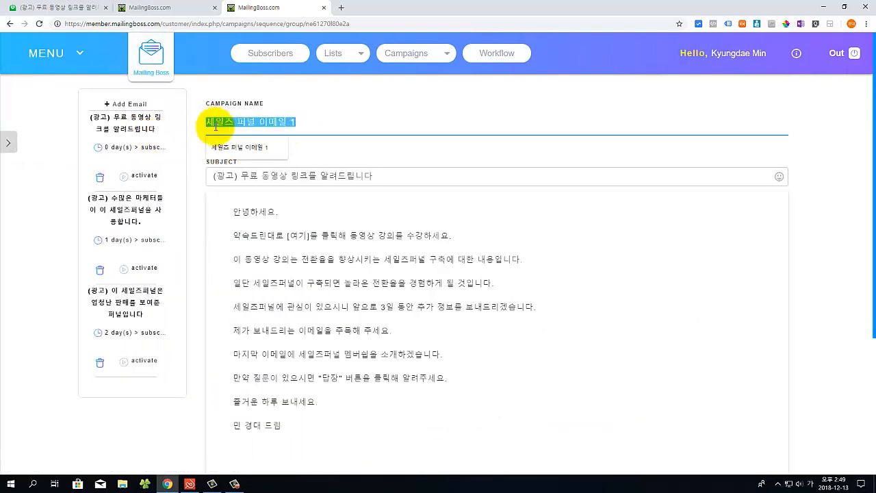
left_click(293, 131)
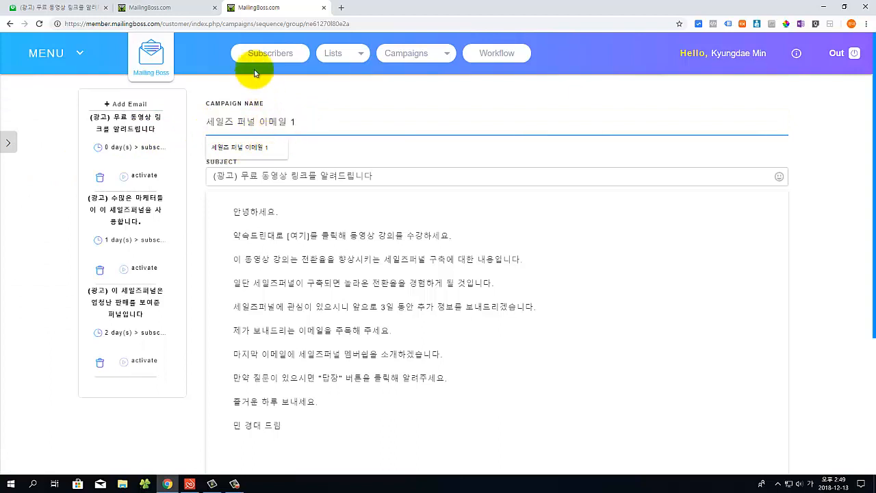
left_click(160, 8)
left_click_drag(255, 129, 195, 136)
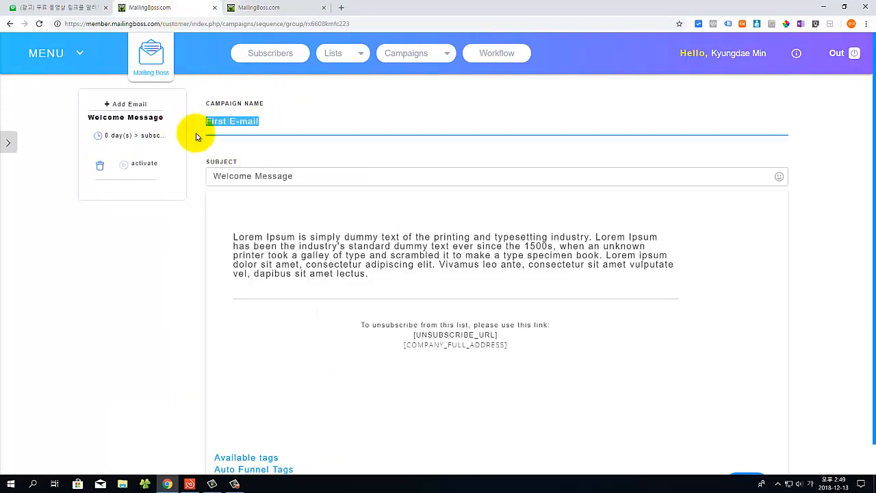
key("ctrl+v")
Replace the new e-mail's subject with "(광고) 무료 동영상 링크를 알려드립니다" and its placeholder body with the text copied from the existing e-mail
left_click(348, 176)
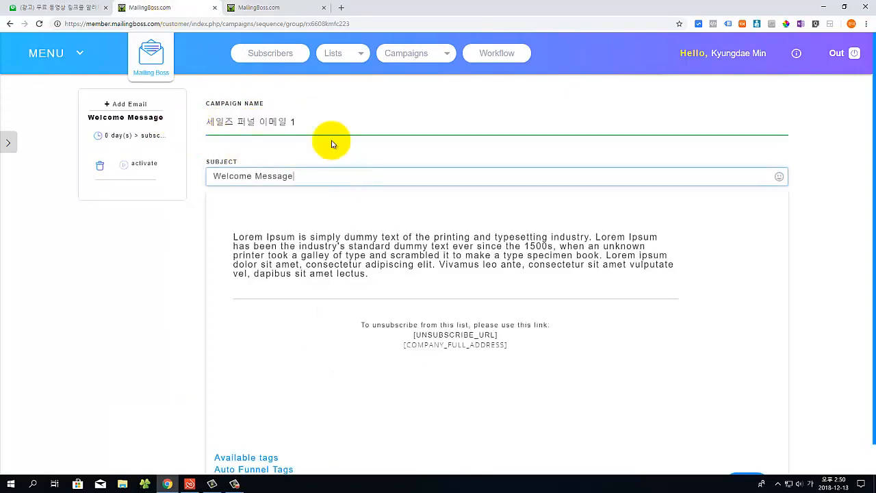
left_click(250, 8)
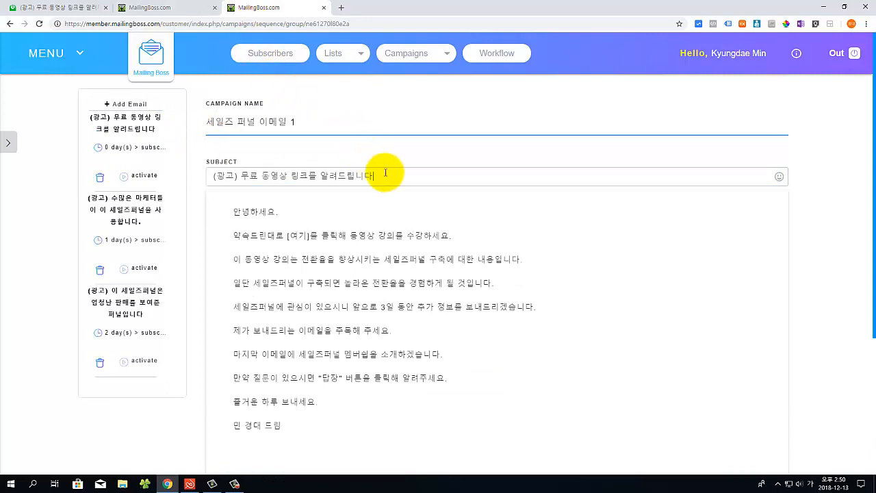
left_click_drag(385, 175, 160, 177)
key("ctrl+c")
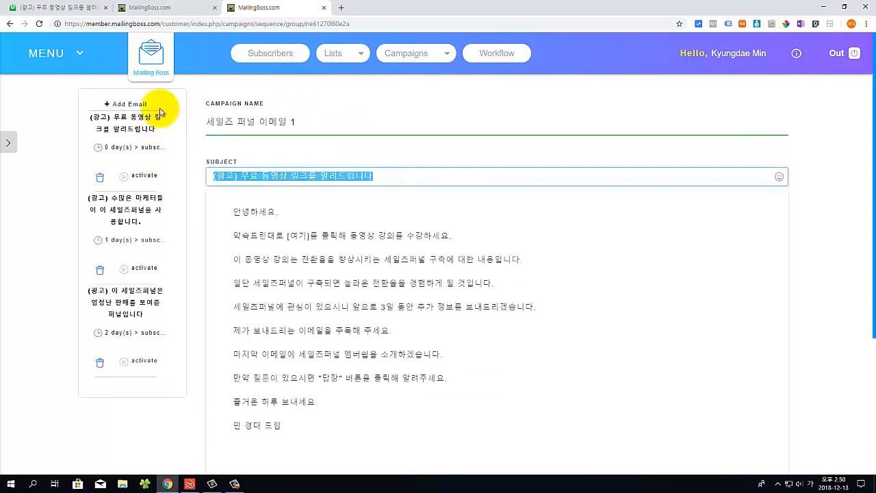
left_click(193, 7)
triple_click(214, 177)
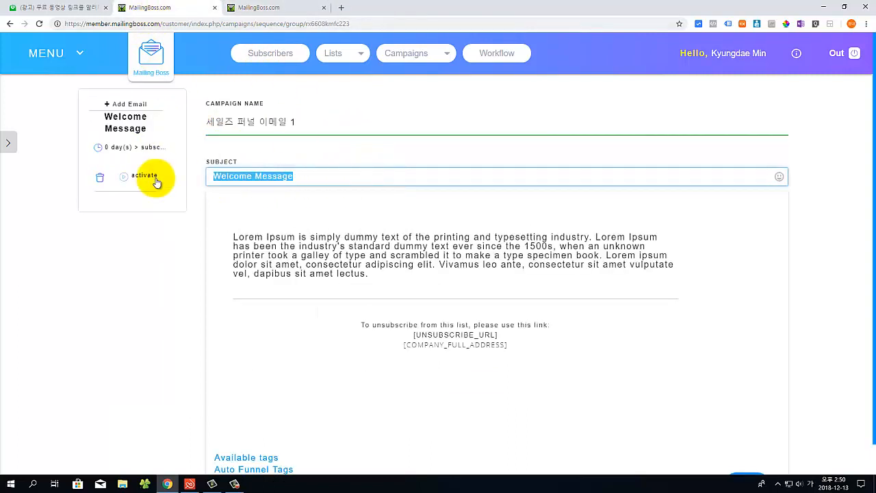
key("ctrl+v")
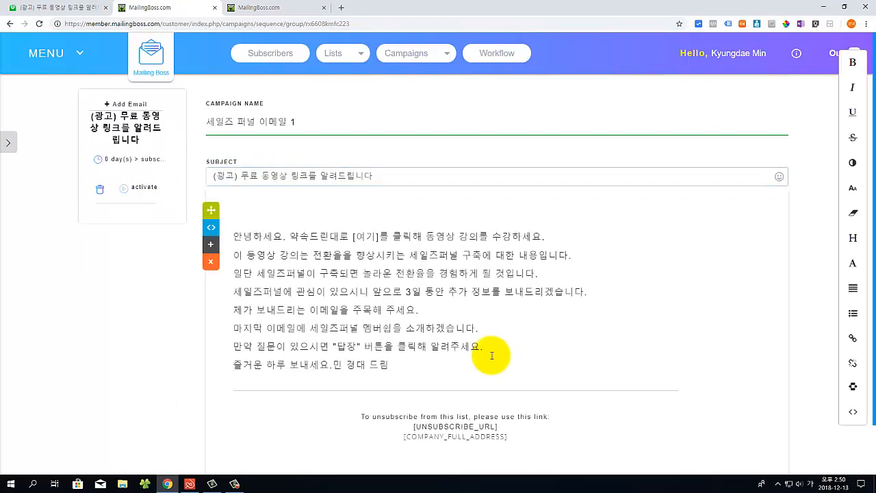
Insert line breaks in the e-mail body after the greeting "안녕하세요." and before the closing signature
left_click(288, 236)
key("Return")
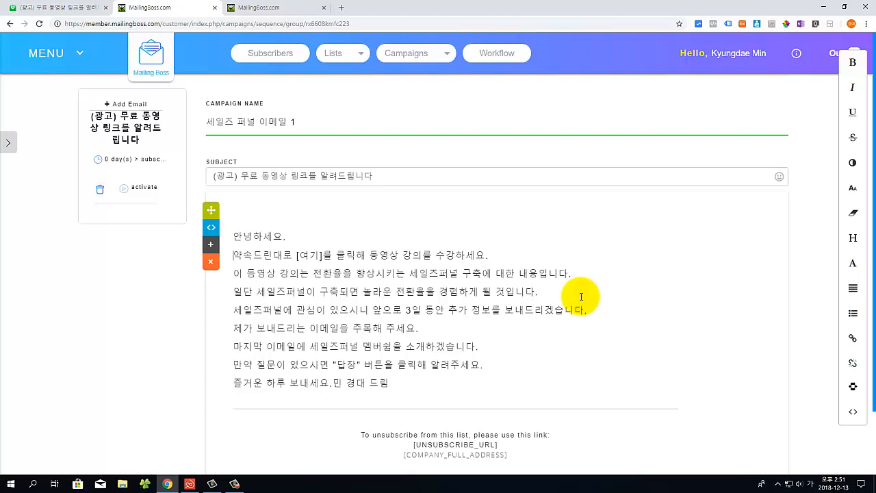
left_click(334, 384)
key("Return")
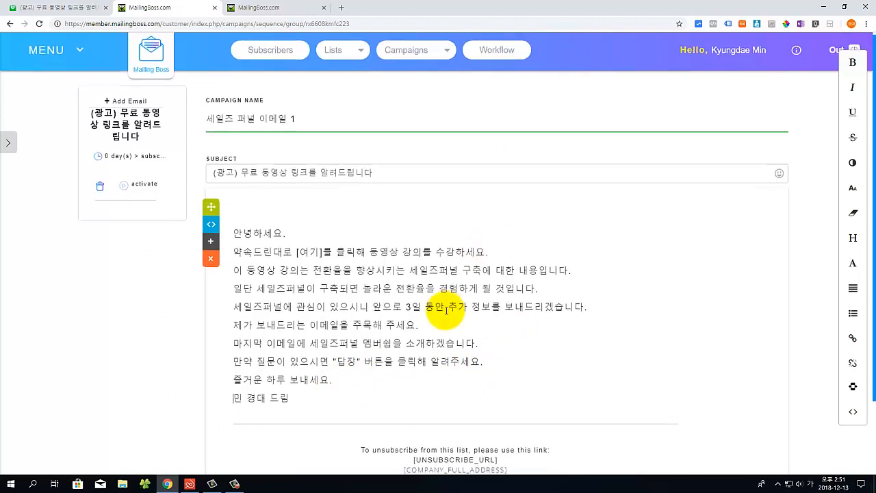
scroll(401, 283, "down", 2)
scroll(394, 273, "up", 1)
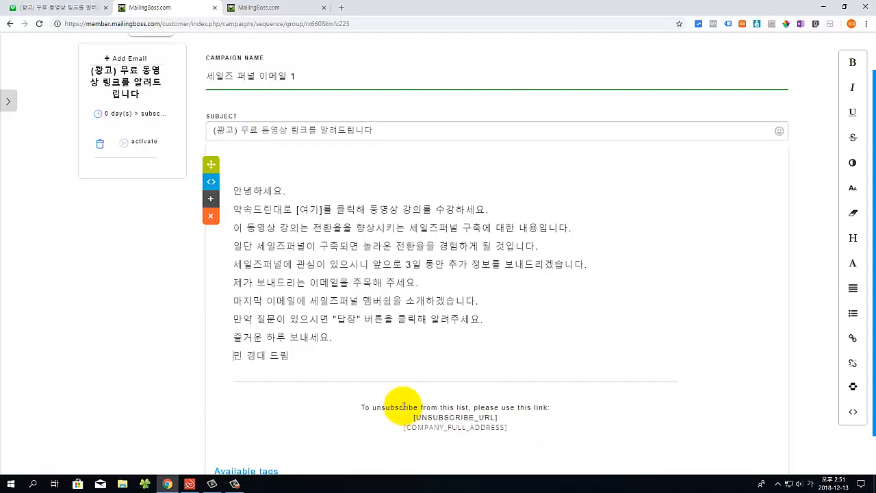
Switch to ezPDF Editor and review the anti-spam guide's e-mail labelling rules and example notice on pages 49 and 50
left_click(188, 482)
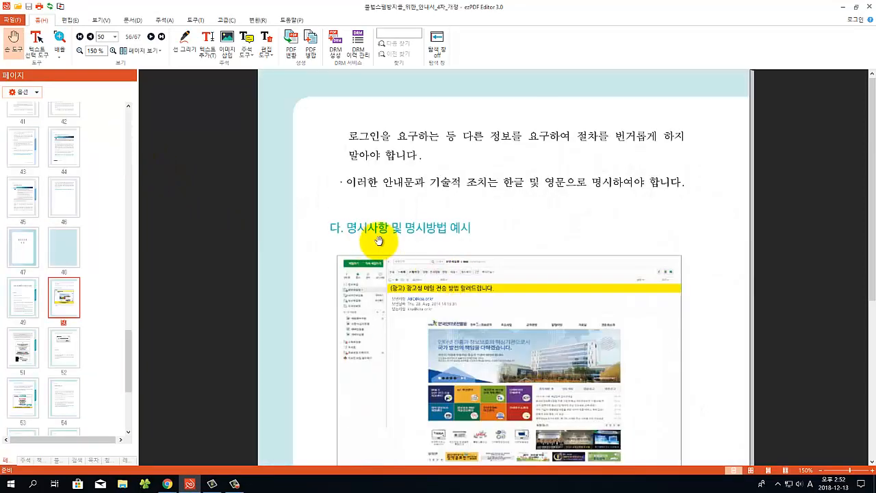
scroll(452, 260, "down", 3)
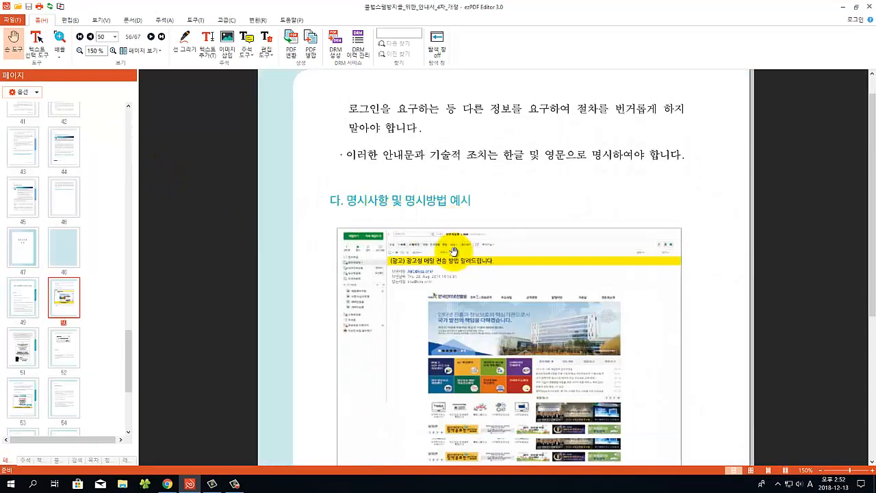
scroll(577, 401, "up", 5)
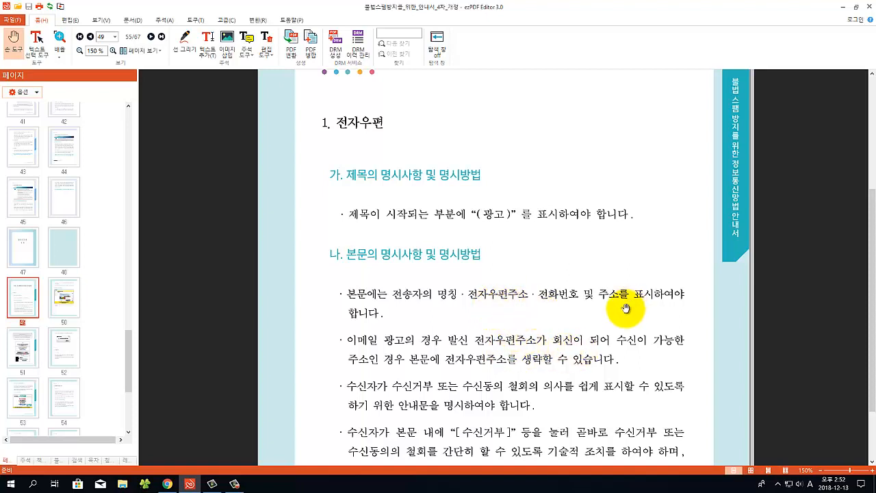
scroll(533, 343, "down", 1)
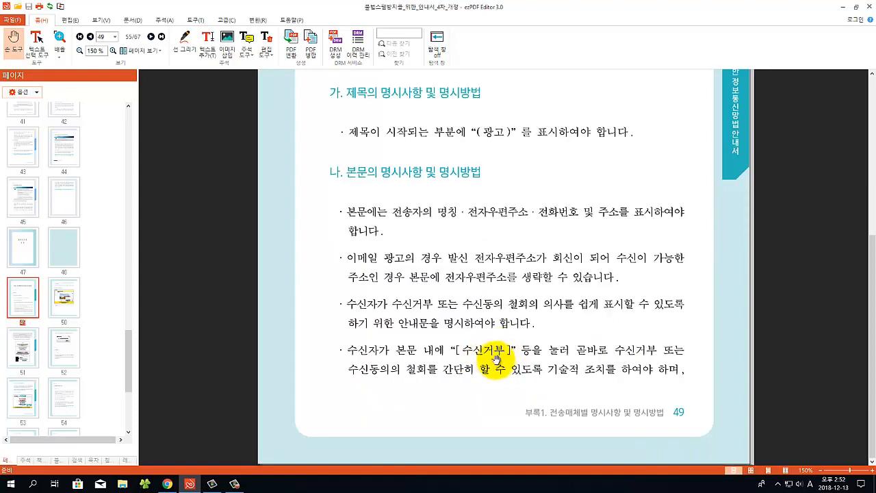
scroll(497, 357, "down", 5)
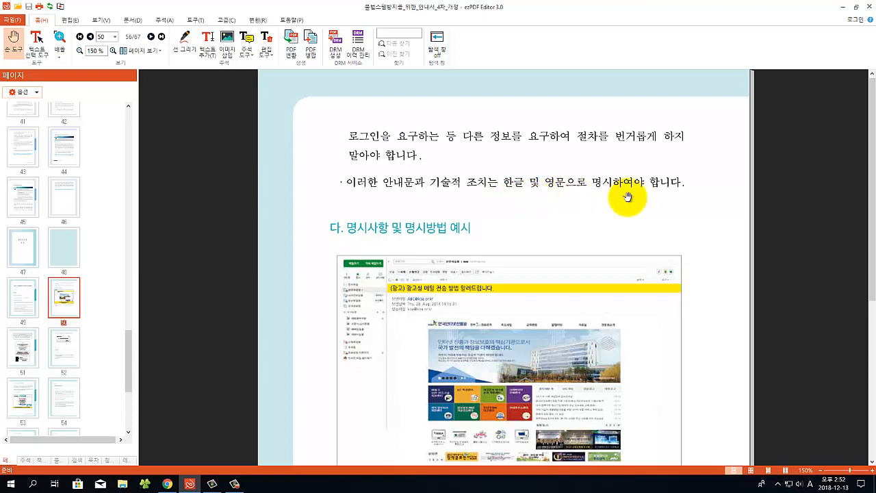
scroll(512, 251, "down", 3)
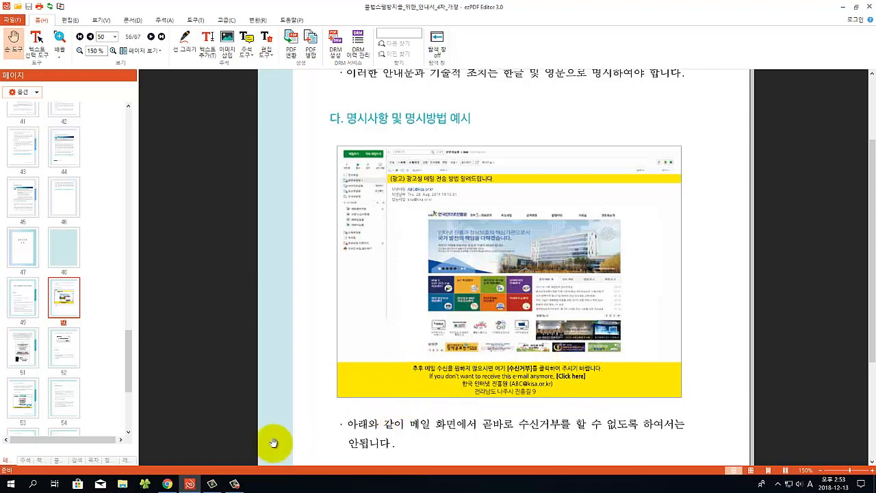
Return to Chrome and replace the new e-mail's default unsubscribe sentence with the Korean and English unsubscribe notice from the existing e-mail
left_click(167, 484)
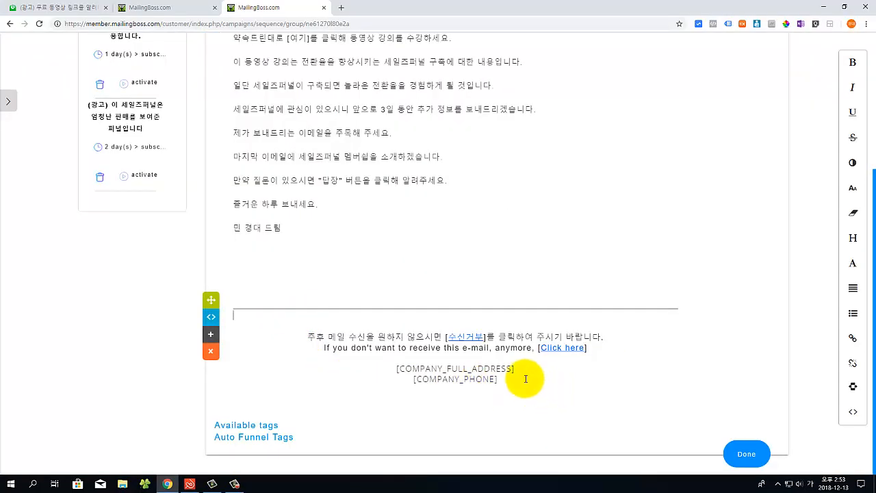
left_click_drag(342, 326, 469, 385)
left_click(318, 339)
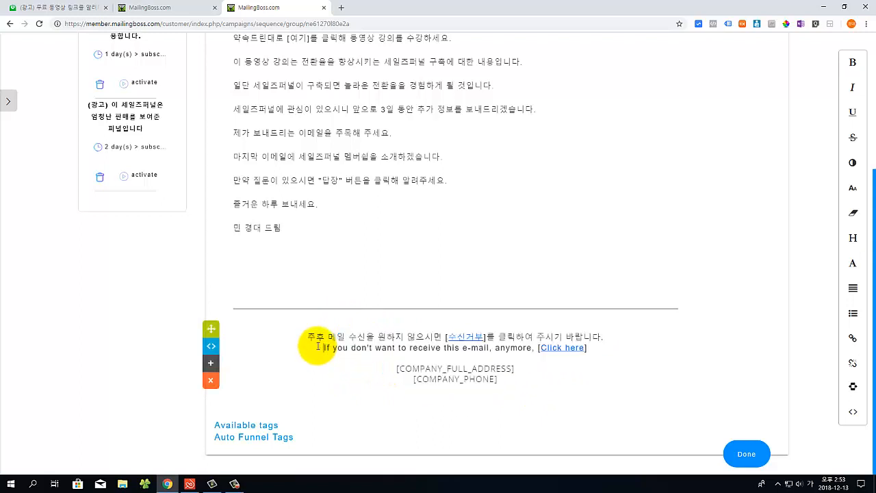
left_click_drag(310, 337, 603, 354)
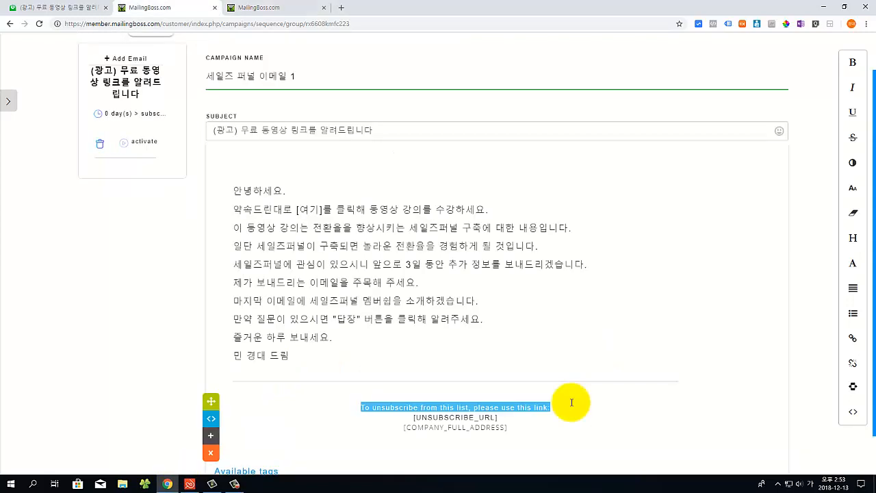
type("추후 메일 수신을 원하지 않으시면 [수신거부]를 클릭하여 주시기 바랍니다. If you don't want to receive this e-mail, anymore, [Click here]")
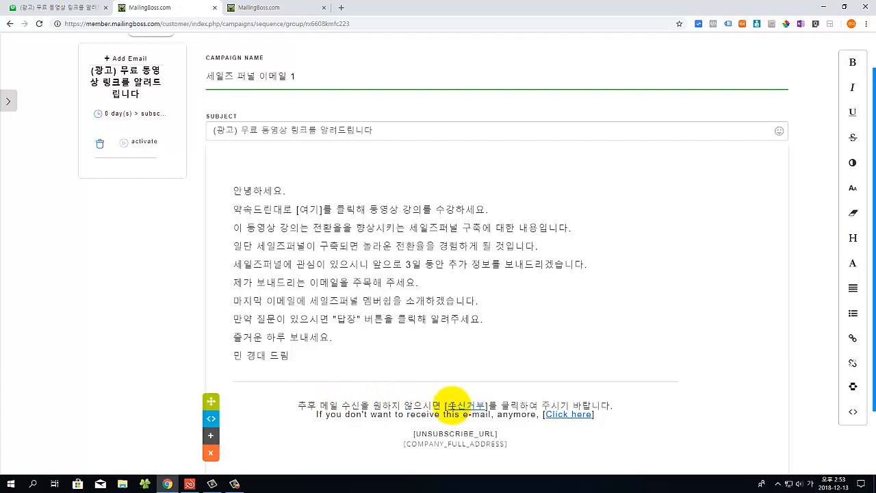
Copy the [UNSUBSCRIBE_URL] tag from the list of available tags for use in the Korean unsubscribe notice
left_click_drag(450, 402, 487, 403)
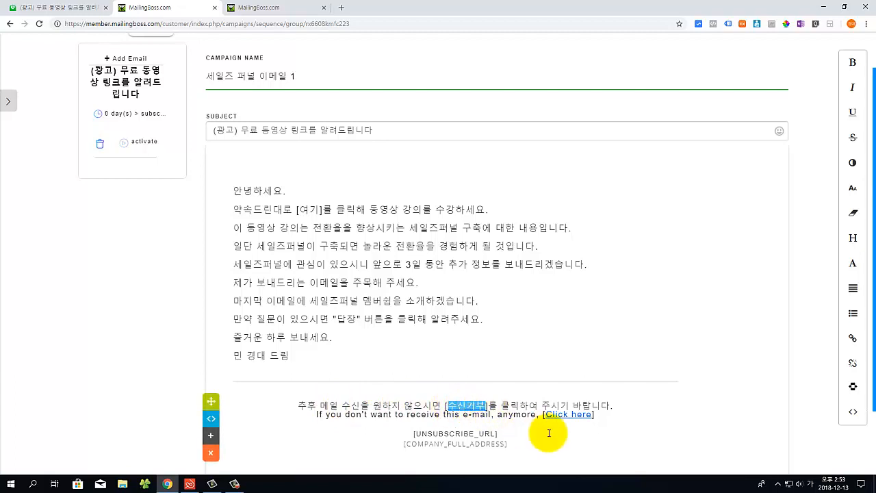
scroll(543, 434, "down", 2)
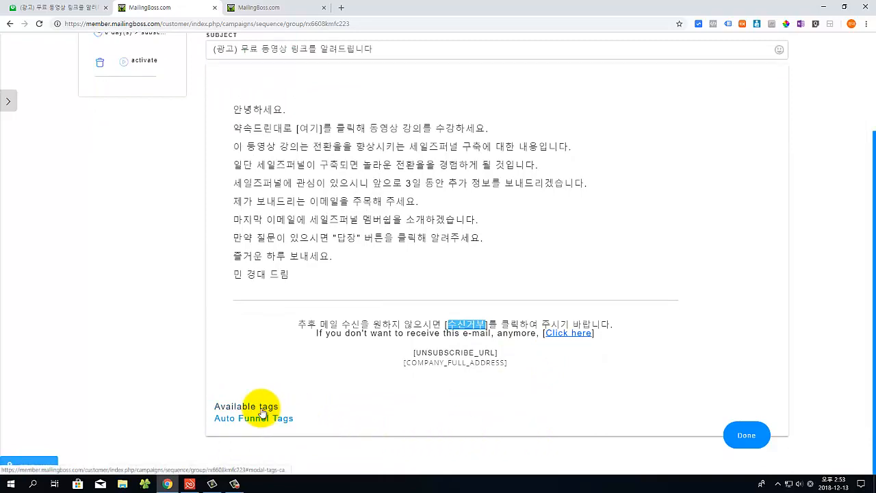
left_click(262, 409)
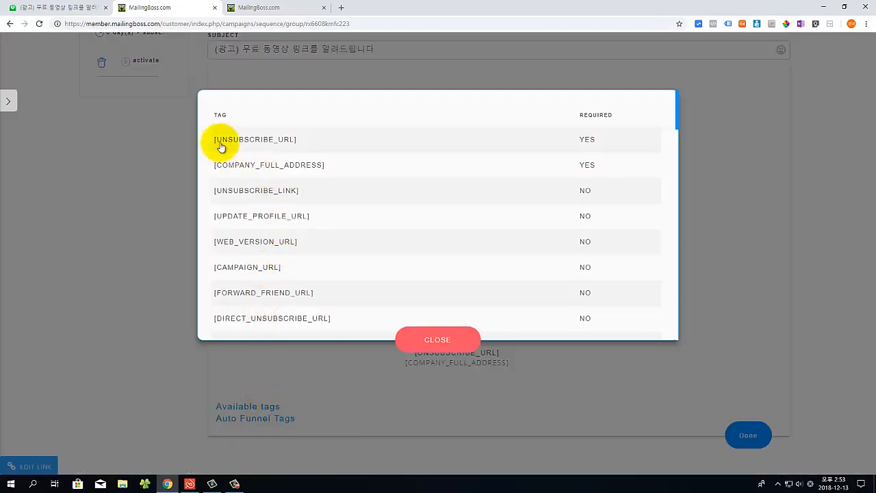
left_click_drag(303, 141, 212, 146)
key("ctrl+c")
key("Escape")
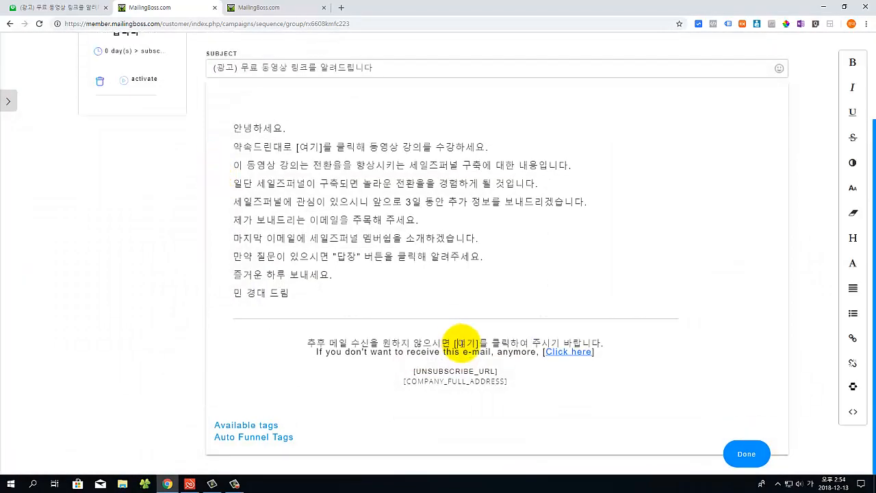
Link the word "여기" in the Korean unsubscribe notice to [UNSUBSCRIBE_URL]
left_click_drag(456, 343, 477, 342)
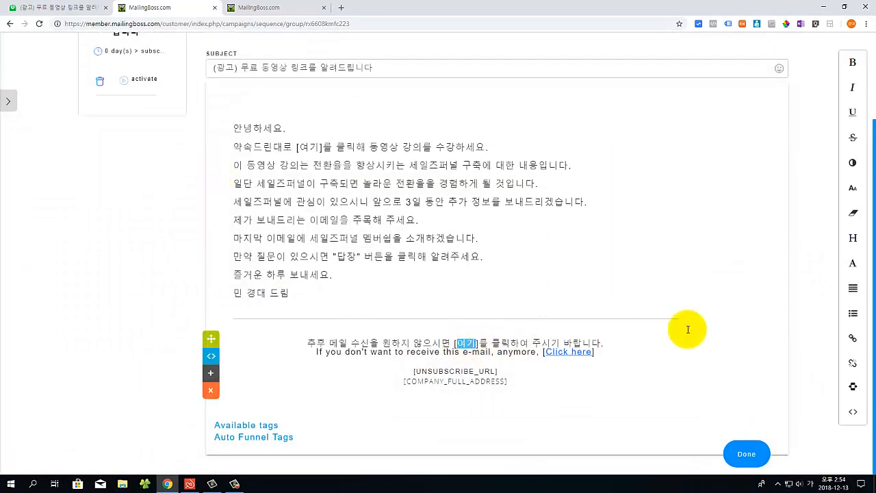
left_click(853, 338)
triple_click(426, 176)
key("ctrl+v")
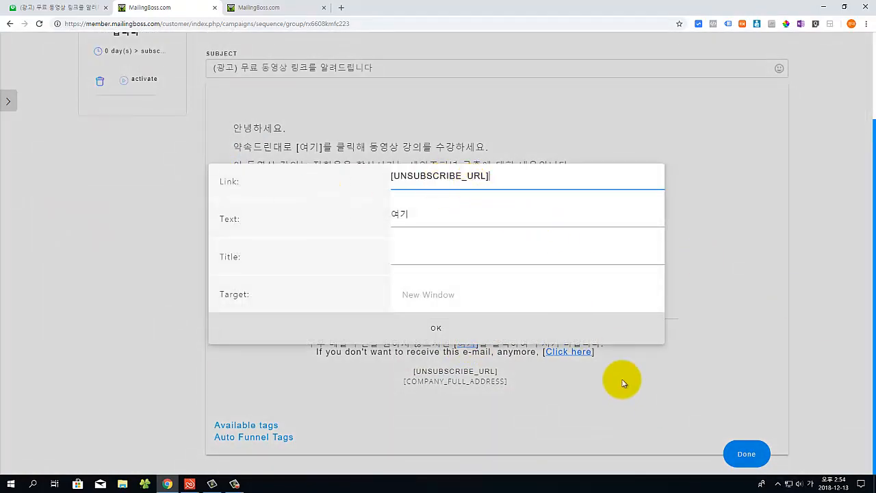
left_click(440, 329)
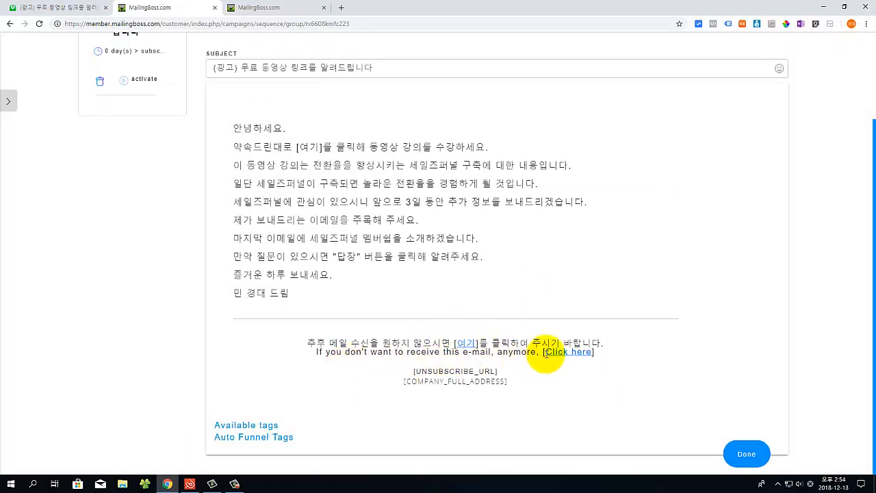
Replace the address of the "Click here" link in the English unsubscribe notice with [UNSUBSCRIBE_URL]
left_click(545, 352)
left_click(574, 343)
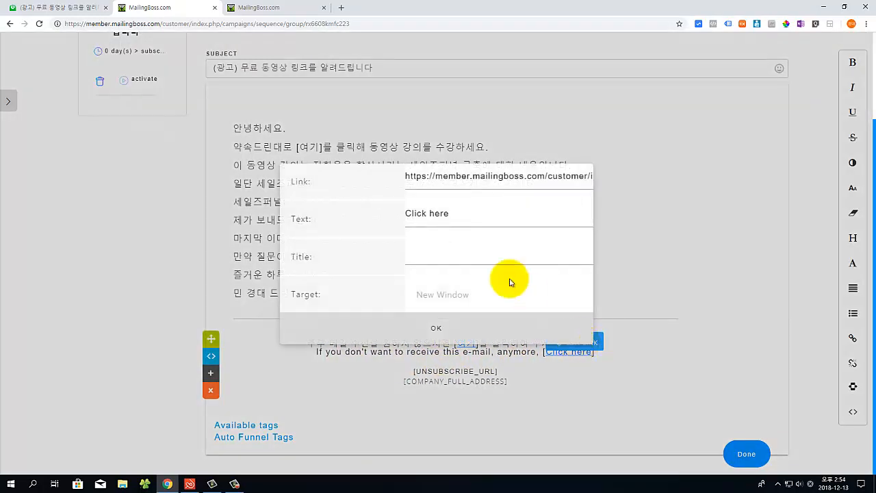
key("Tab")
key("ctrl+v")
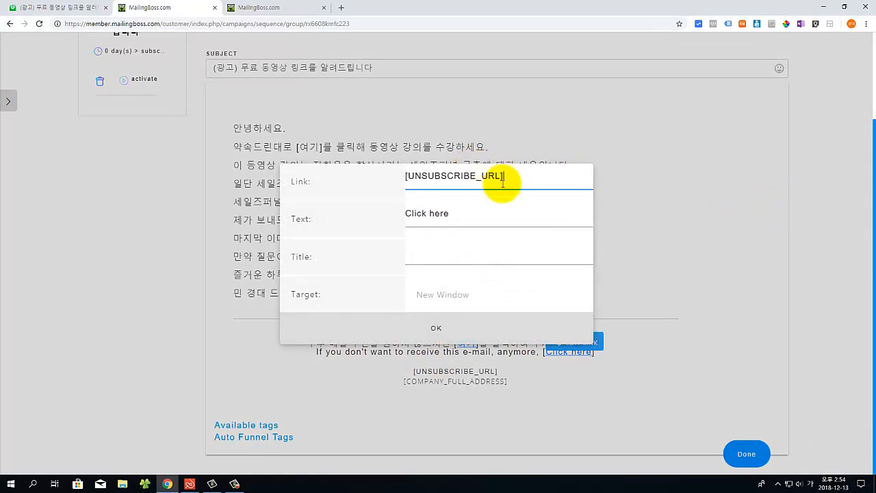
left_click(435, 330)
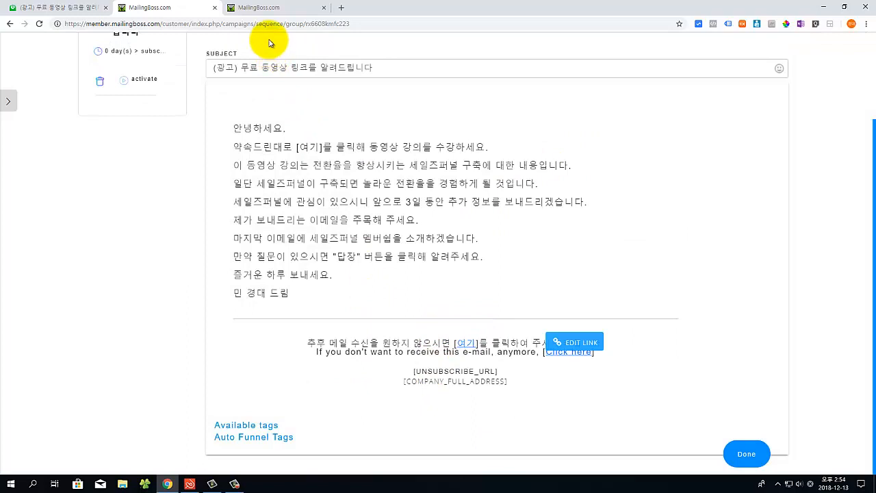
Check the existing e-mail's footer tags, and remove the separate [UNSUBSCRIBE_URL] line from the new e-mail's footer
left_click(257, 8)
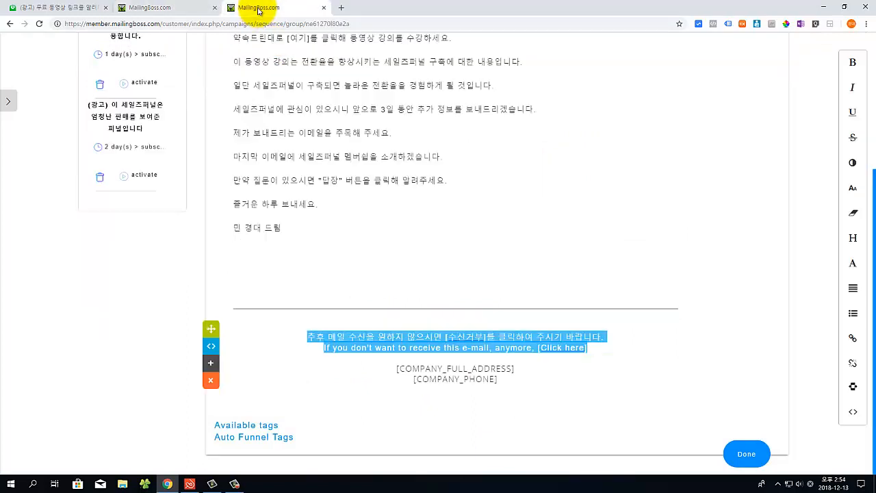
left_click(394, 370)
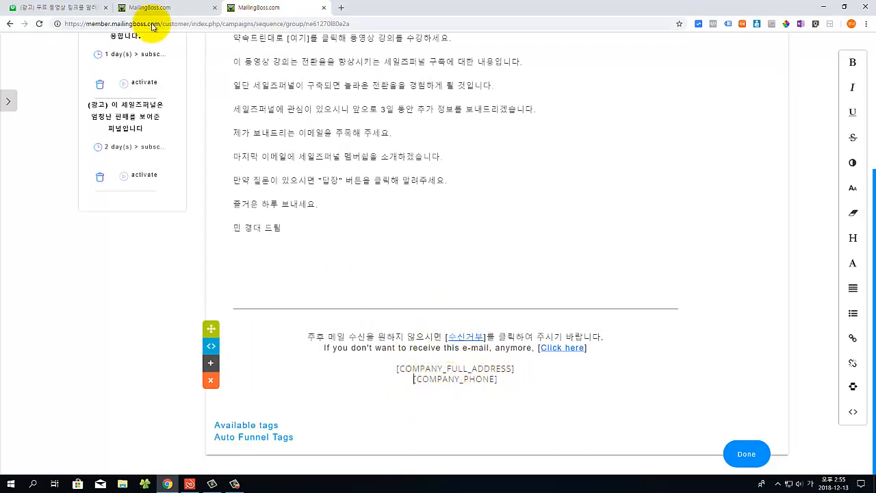
left_click(186, 7)
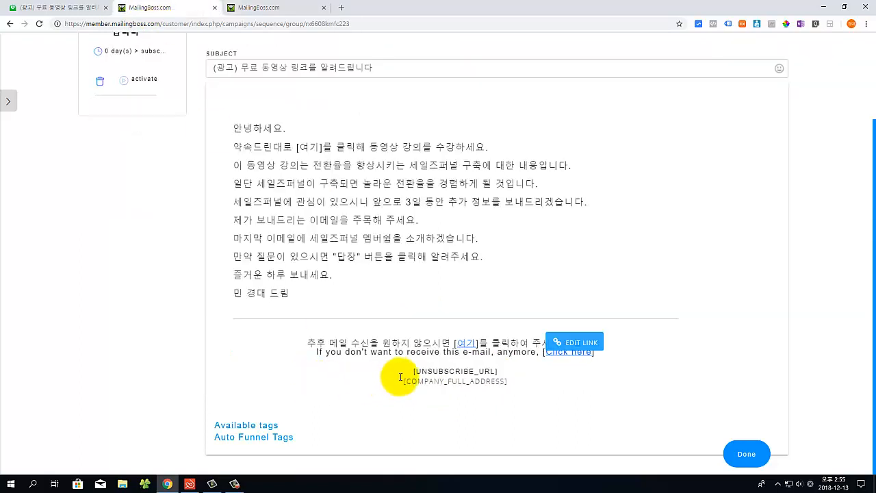
left_click_drag(411, 370, 514, 368)
key("BackSpace")
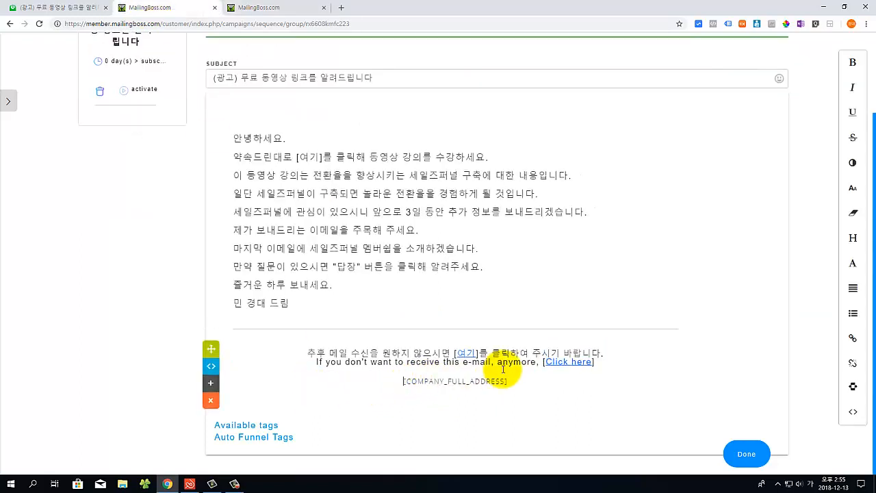
Insert the [COMPANY_PHONE] tag into the footer on its own line below [COMPANY_FULL_ADDRESS]
left_click(269, 426)
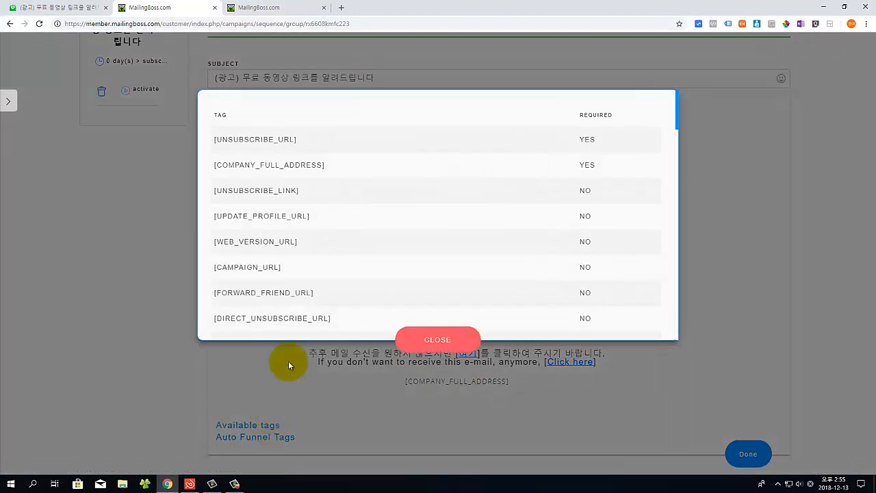
scroll(342, 270, "down", 5)
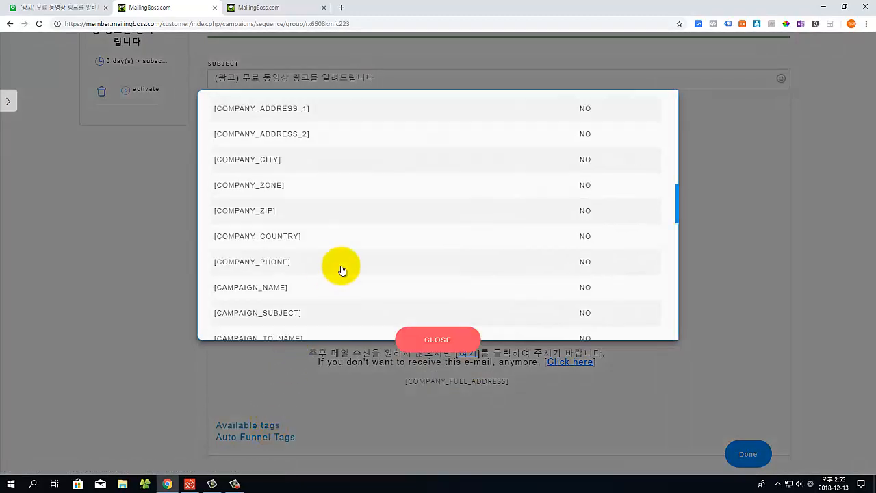
left_click(276, 264)
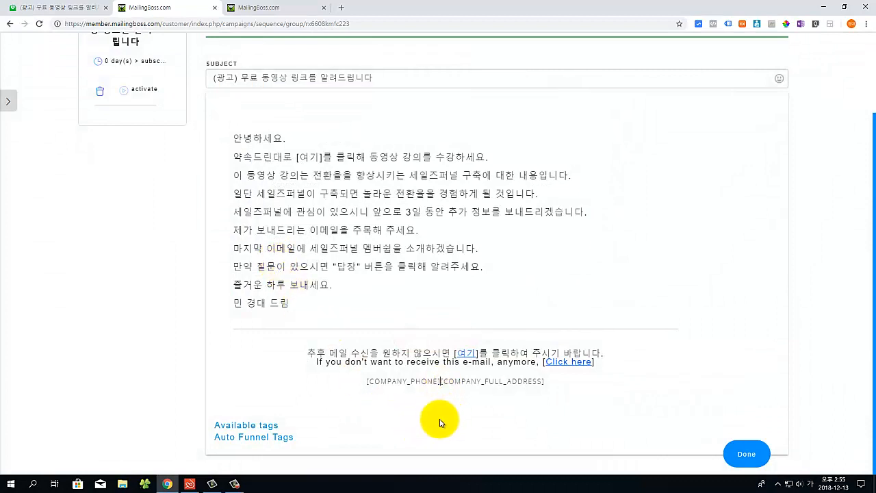
key("Return")
left_click_drag(403, 392, 419, 383)
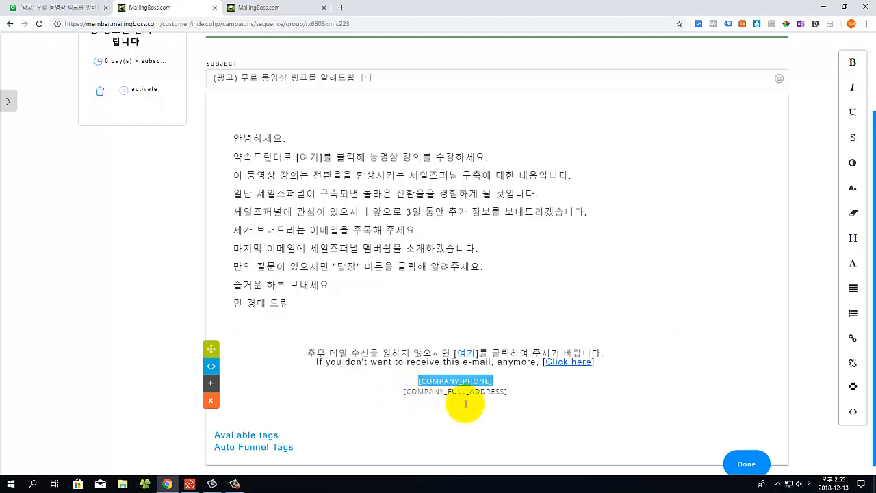
key("Delete")
key("Delete")
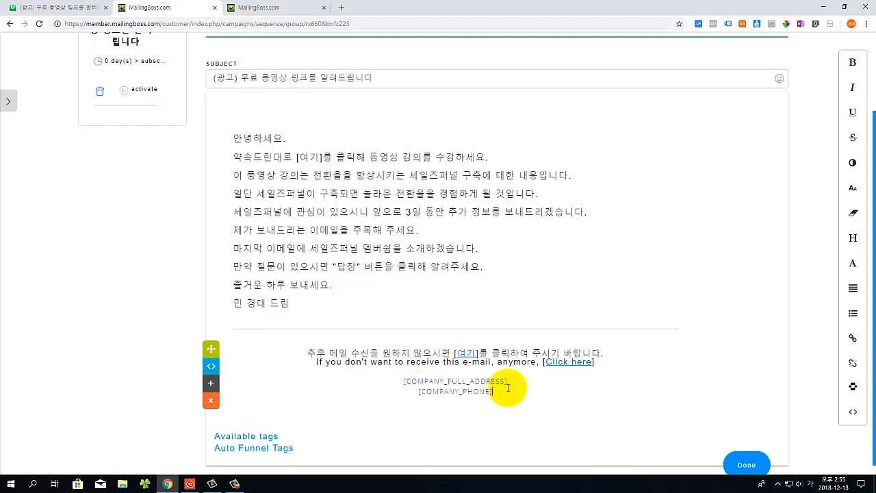
Review the existing e-mail's footer and its received copy in Naver Mail, open its 수신거부 link, and return to the new e-mail
key("ctrl+Tab")
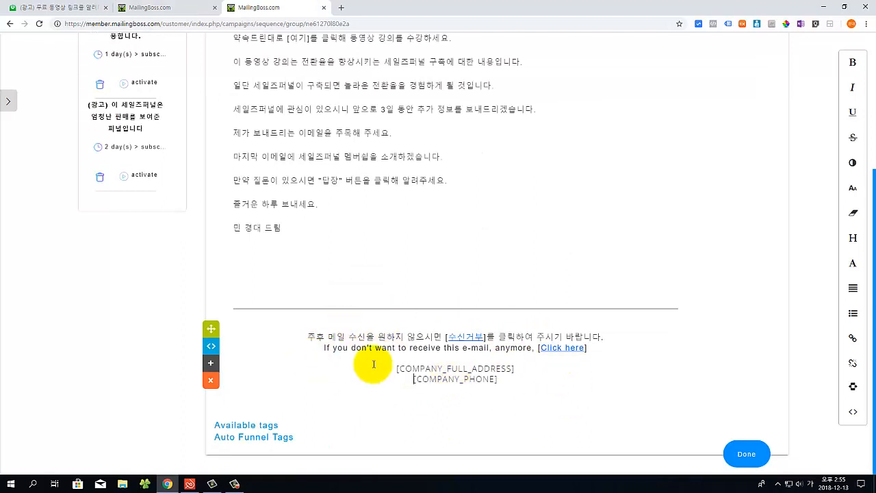
left_click(81, 9)
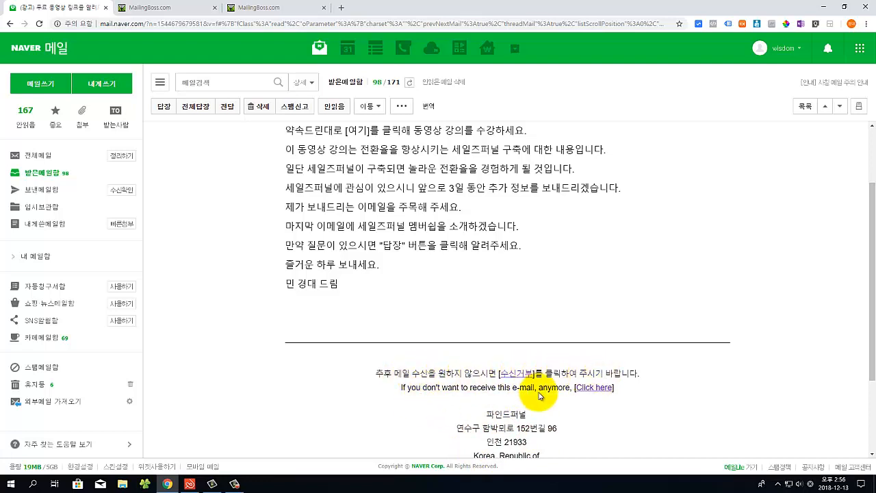
left_click(515, 378)
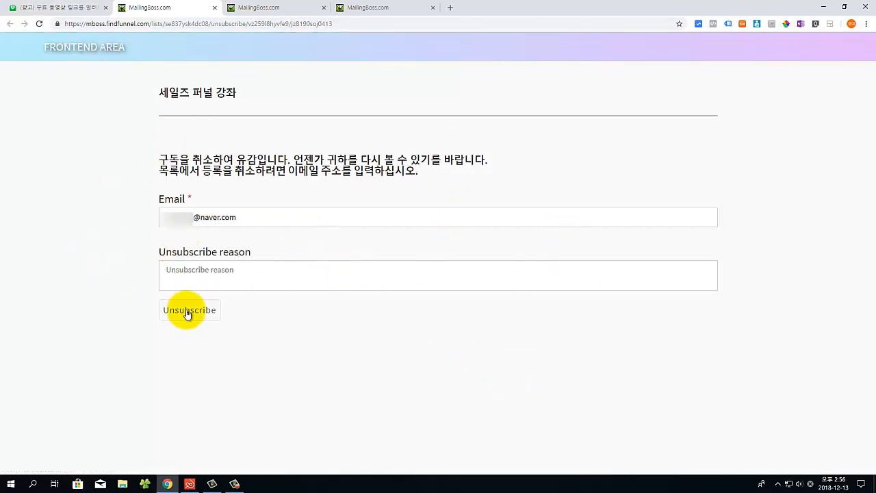
left_click(263, 9)
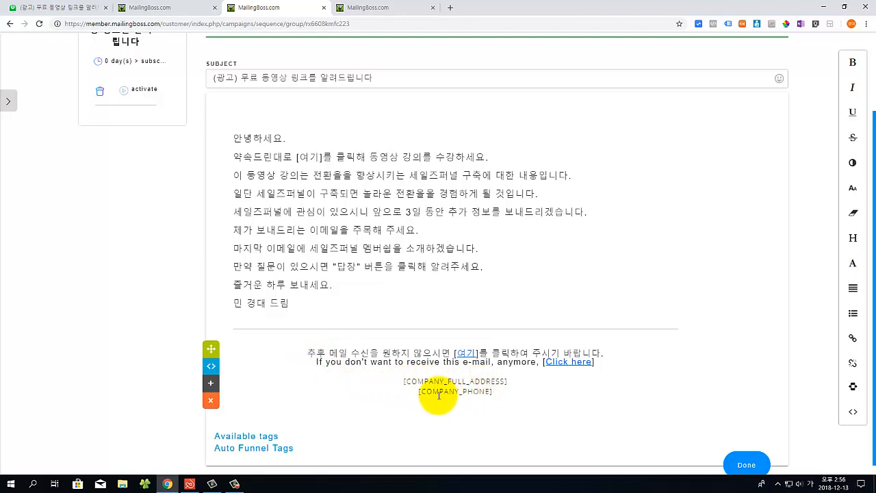
Check the first e-mail from campaign name to footer and finish editing the sequence
scroll(494, 397, "up", 1)
scroll(494, 397, "down", 1)
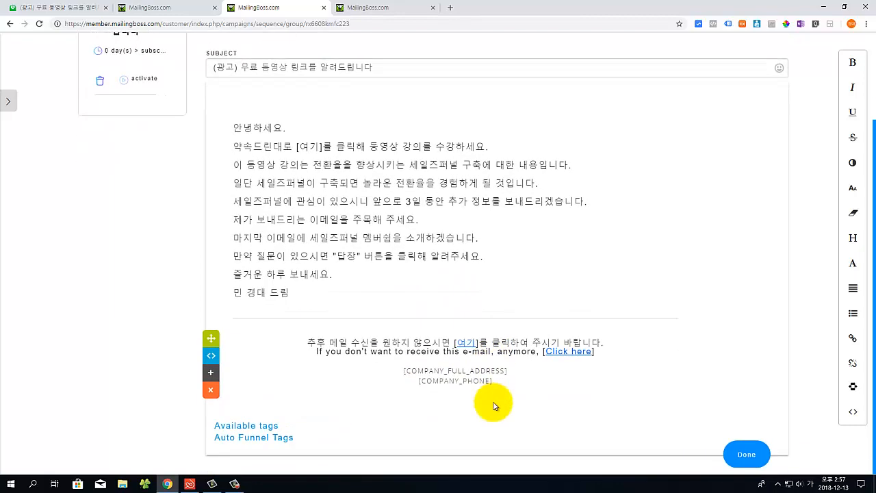
scroll(471, 375, "up", 2)
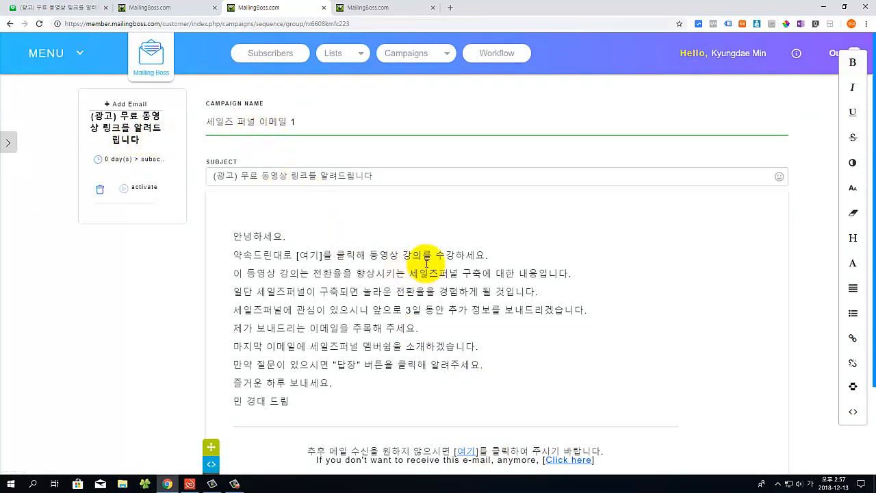
scroll(391, 157, "down", 2)
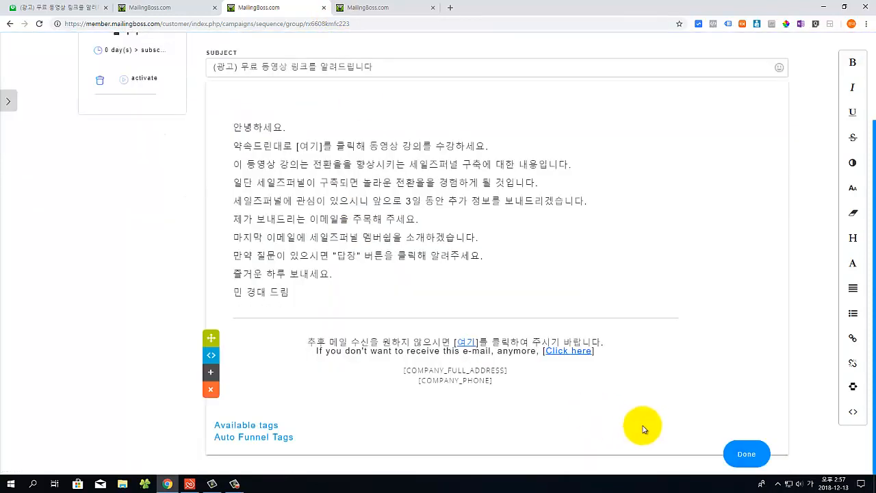
left_click(744, 457)
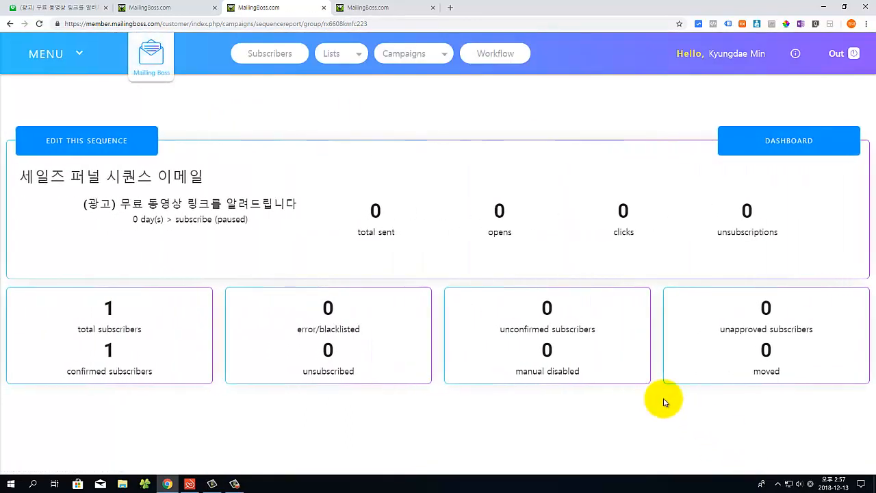
Reopen the sequence for editing, collapse the template blocks and add a second e-mail
left_click(124, 149)
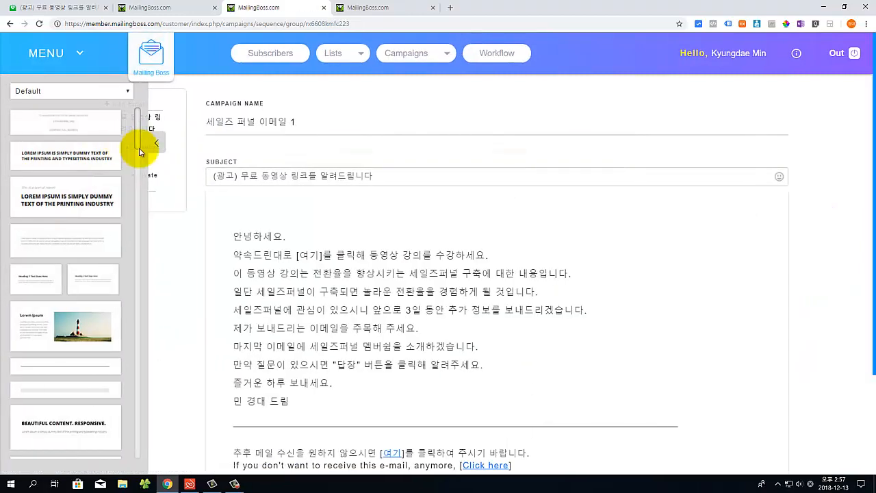
left_click(156, 147)
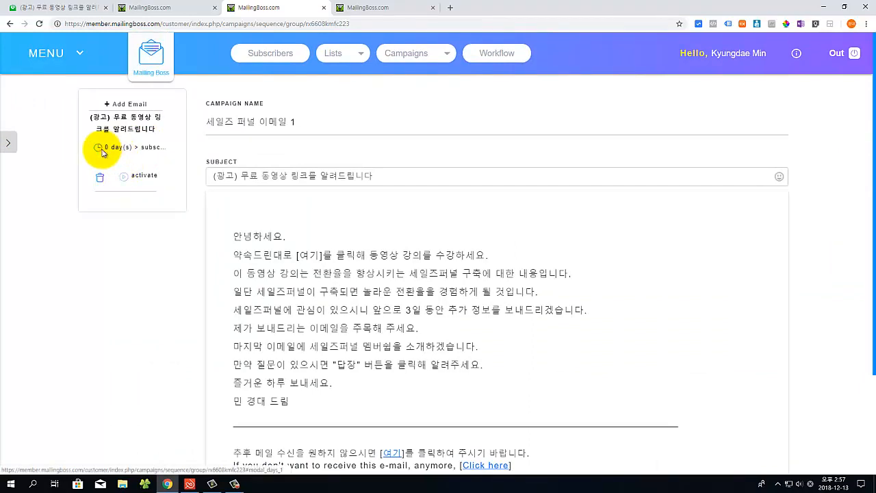
left_click(102, 152)
left_click(133, 122)
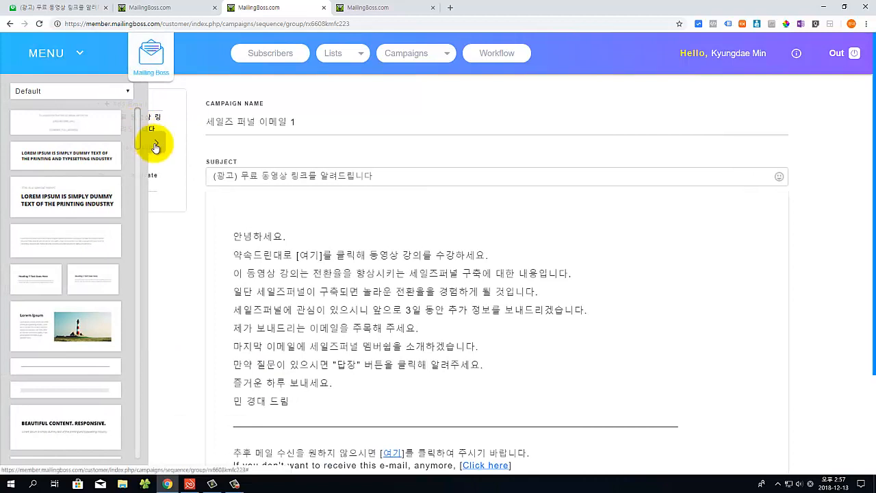
left_click(156, 146)
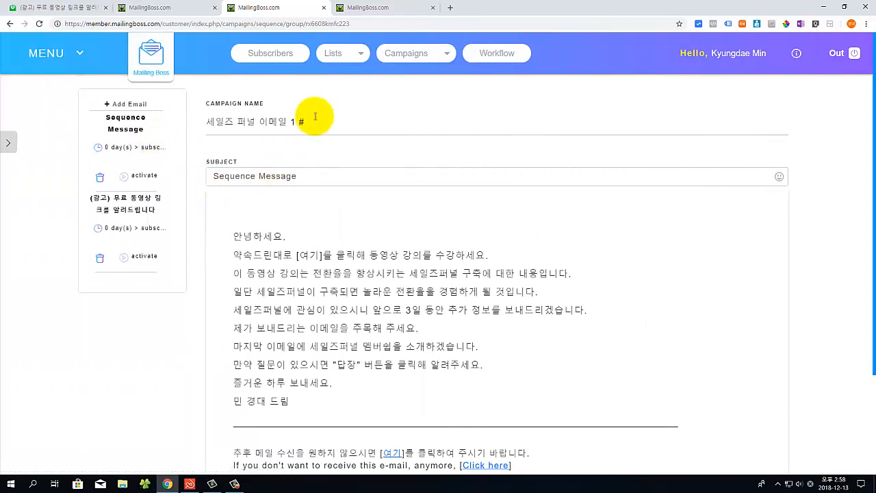
Name the second e-mail's campaign "세일즈 퍼널 이메일 2" and set its subject to "(광고) 수많은 마케터들이 이 세일즈퍼널을 사용합니다."
left_click_drag(305, 122, 121, 142)
type("세일즈 퍼널 이메일 2")
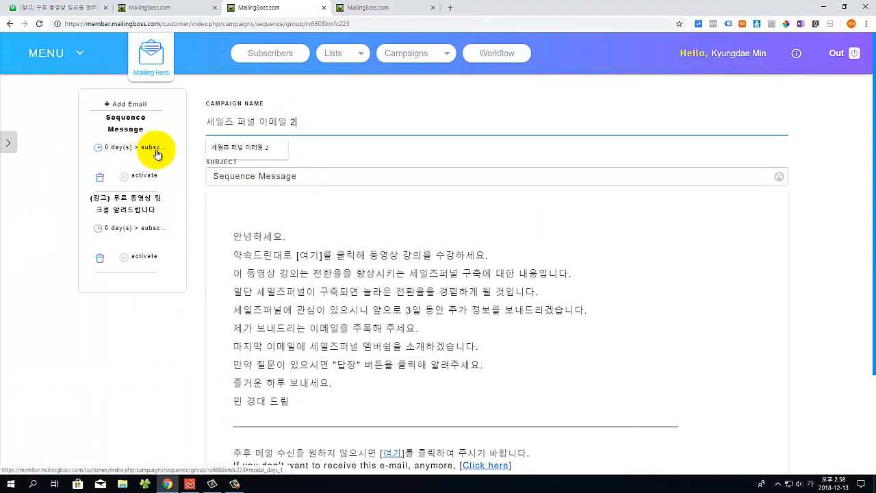
key("Tab")
type("(광고) 수많은 마케터들이 이 세일즈퍼널을 사용합니다.")
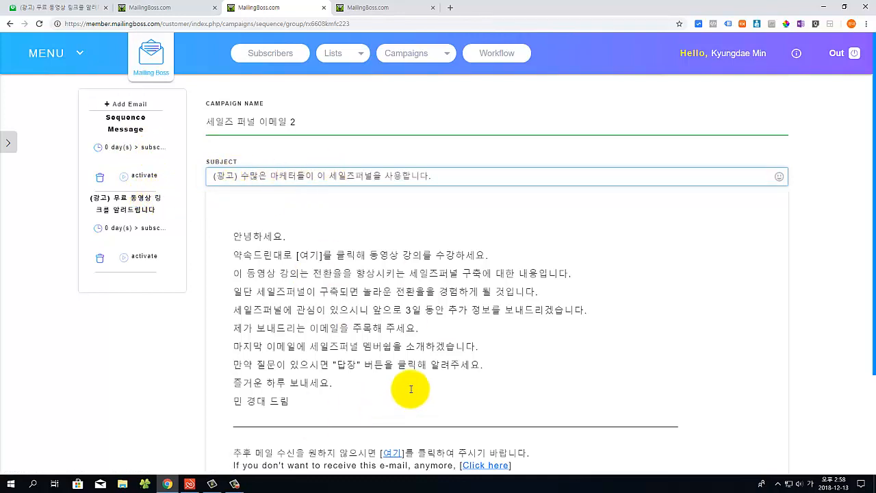
Replace the second e-mail's body above the divider with the prepared text beginning "안녕하세요. 어제 보내드린 동영상 강의를 통해"
left_click(320, 190)
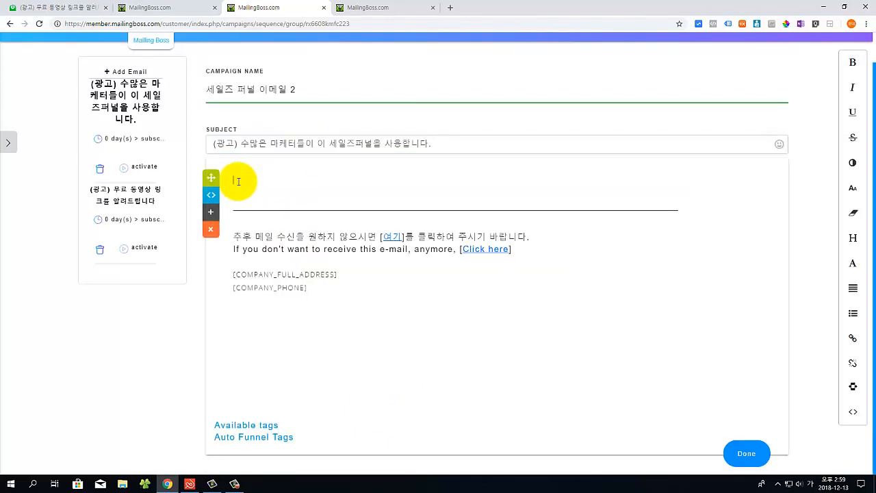
key("ctrl+v")
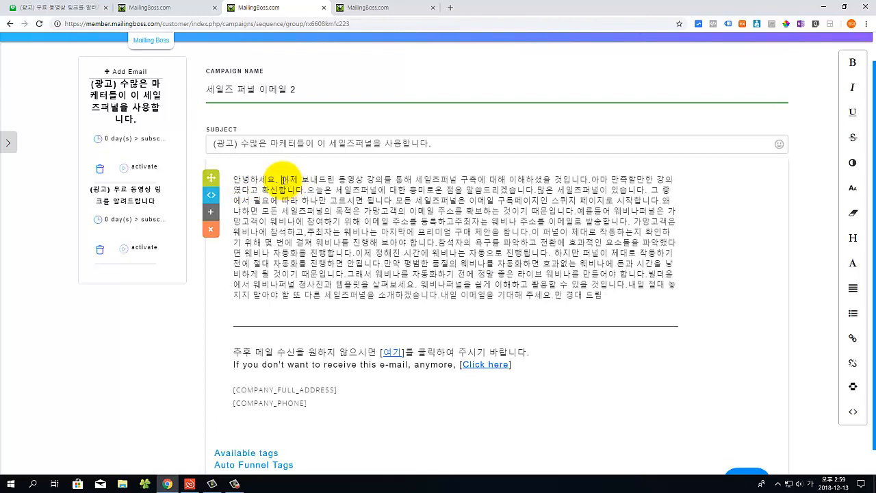
Split the second e-mail's opening into one sentence per line, from "안녕하세요." through the sentence beginning "오늘은 세일즈퍼널에 대한"
key("Return")
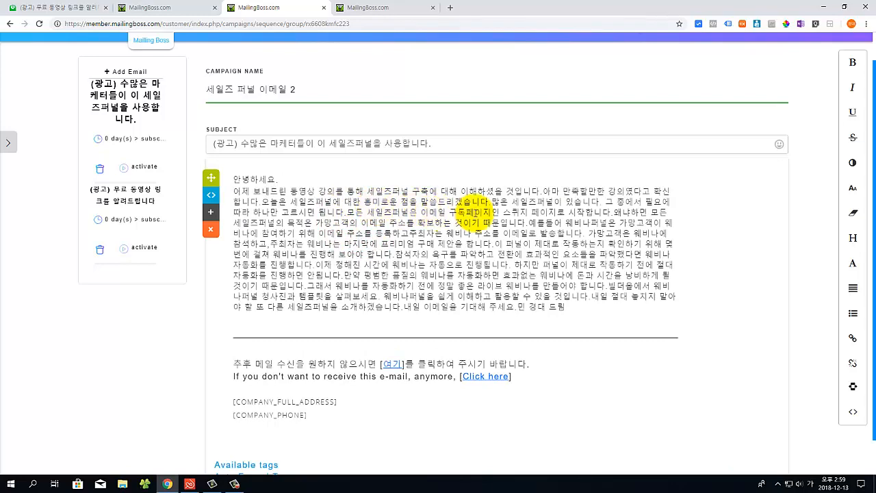
left_click(542, 192)
key("Return")
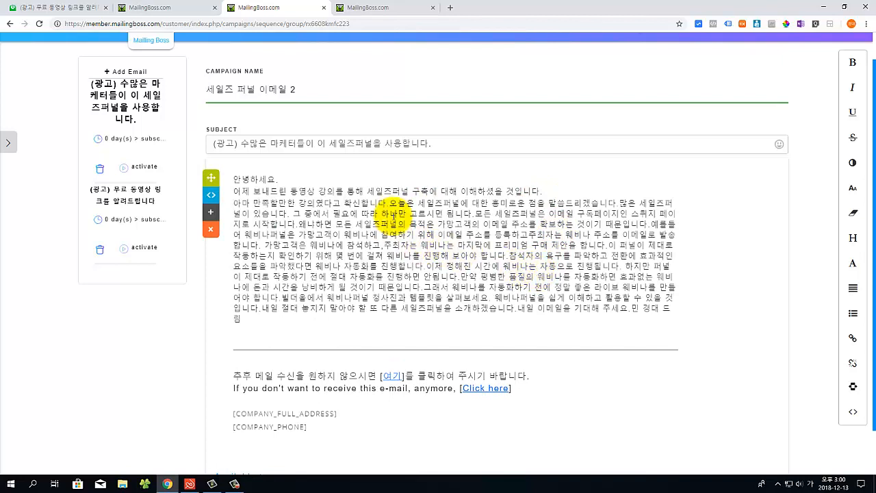
left_click(387, 204)
key("Return")
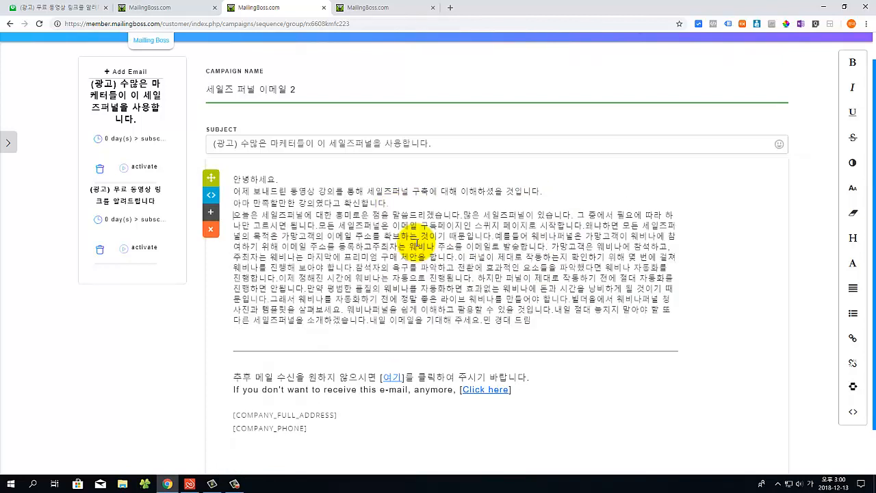
left_click(464, 215)
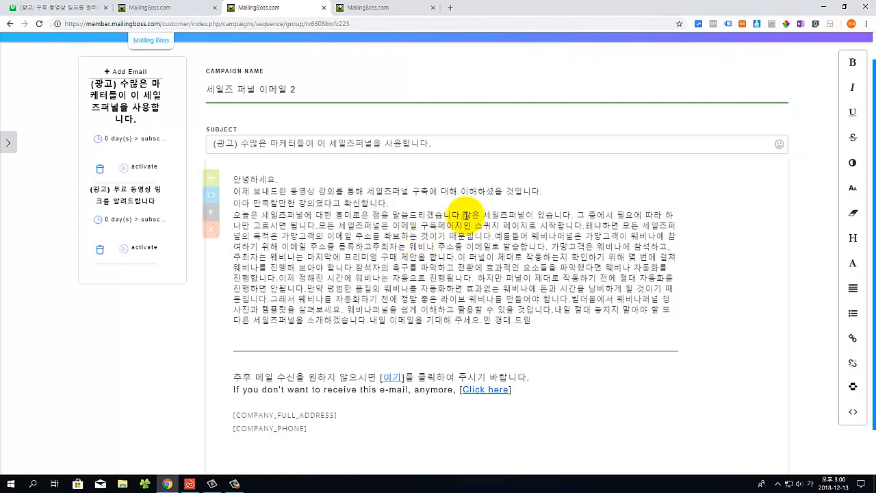
key("Return")
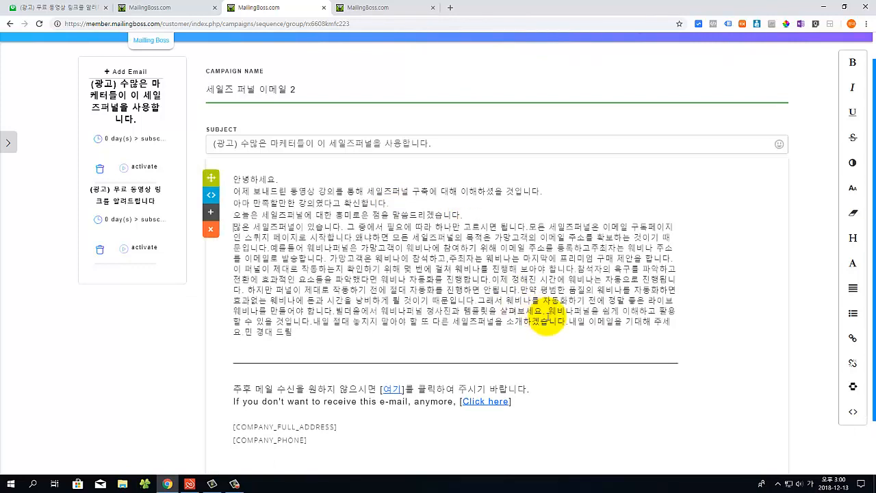
Put each body sentence from "많은 세일즈퍼널이 있습니다." through the one beginning "왜냐하면 모든 세일즈퍼널의 목적은" on its own line
left_click(346, 226)
key("Return")
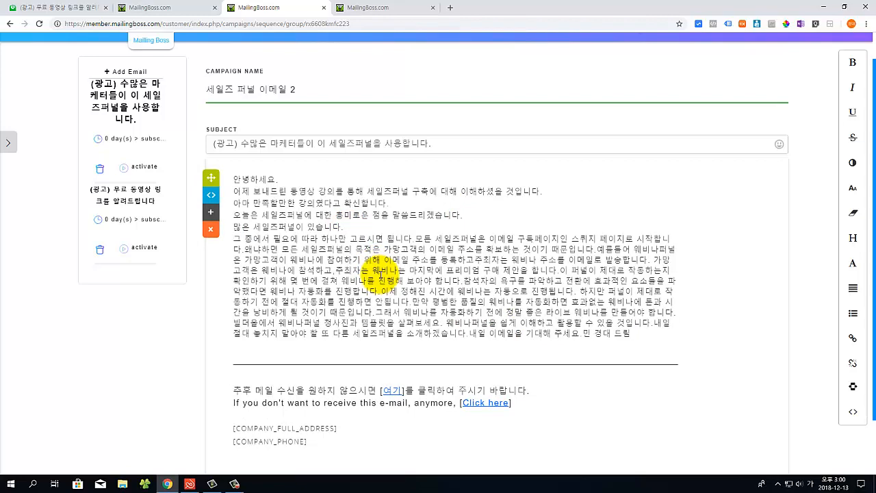
left_click(415, 239)
key("Return")
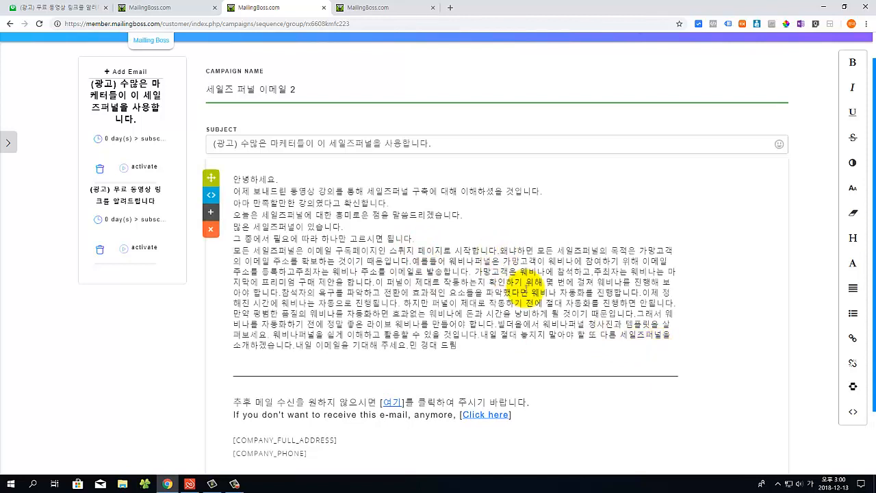
key("Return")
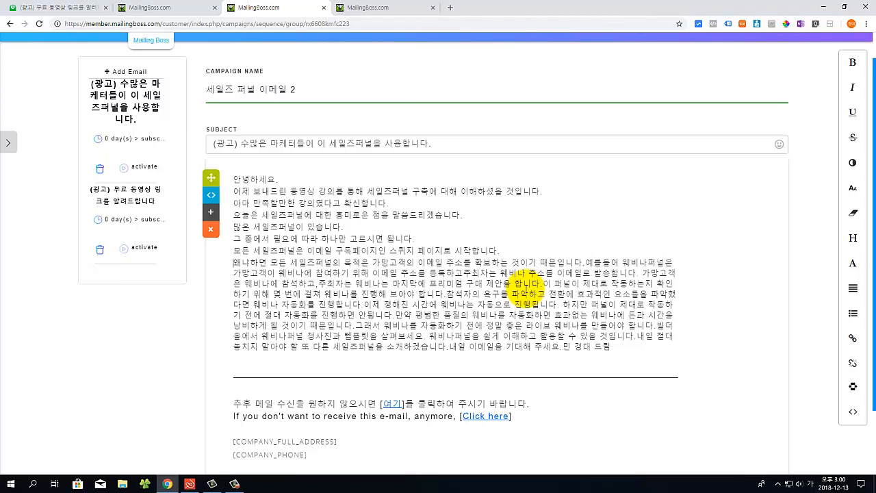
left_click(582, 262)
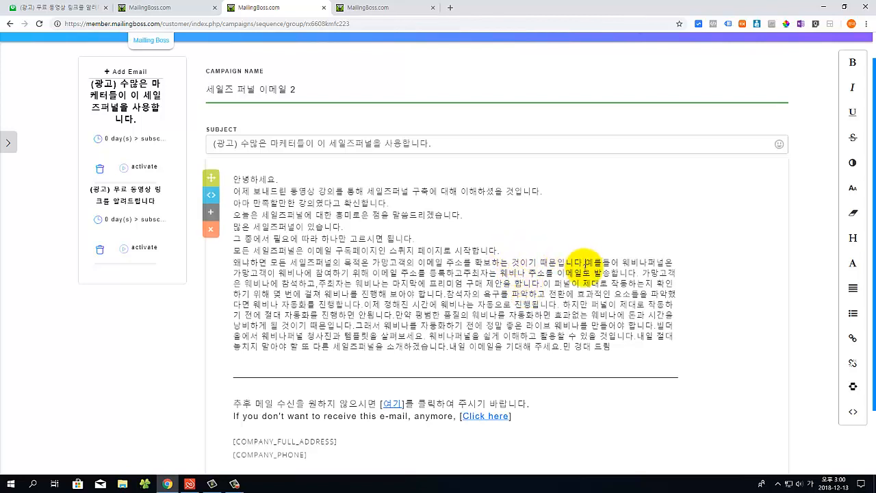
key("Return")
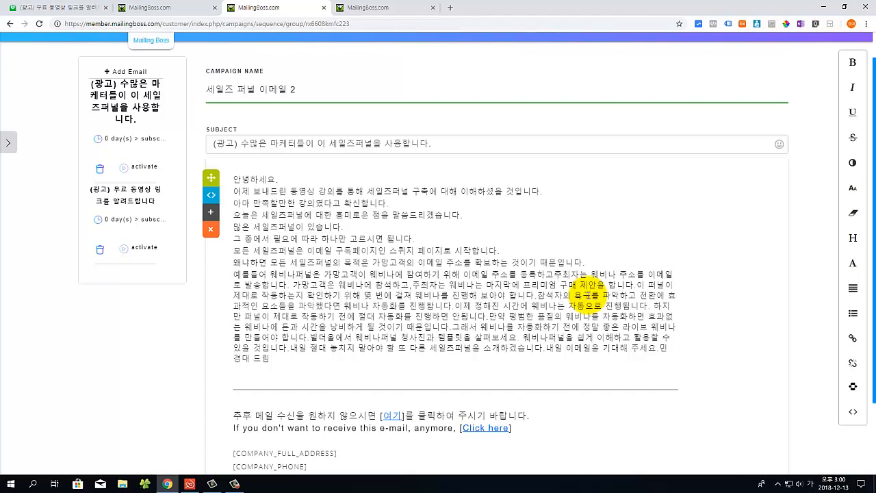
Insert a space before "주최자는" in the "예를들어" sentence and start a new line at "가망고객은 웨비나에 참석하고"
left_click(555, 274)
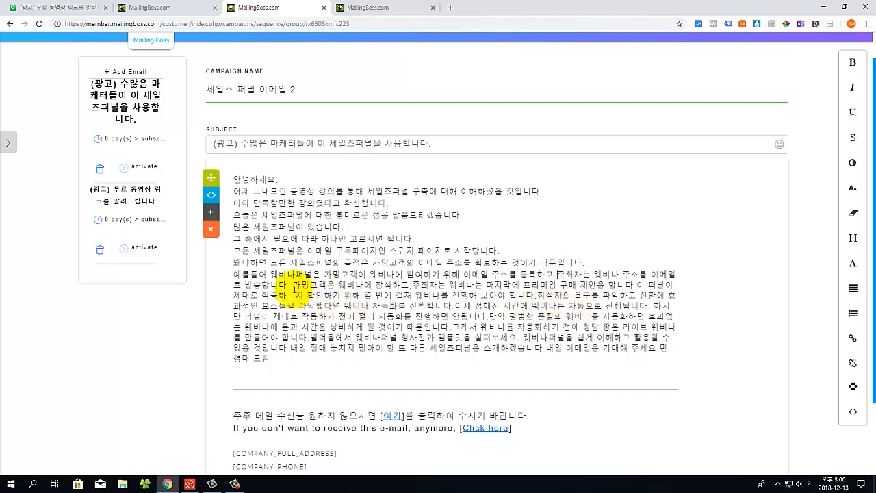
left_click(293, 284)
key("Return")
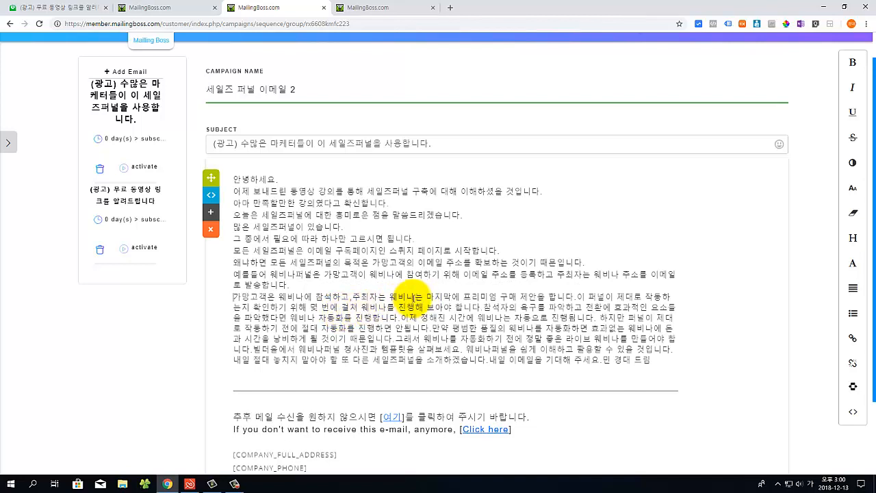
Shorten "웨비나는 마지막에" to "웨비나 마지막에" in the premium-offer sentence and start a new line at "이 퍼널이 제대로"
left_click(413, 299)
key("Delete")
key("Delete")
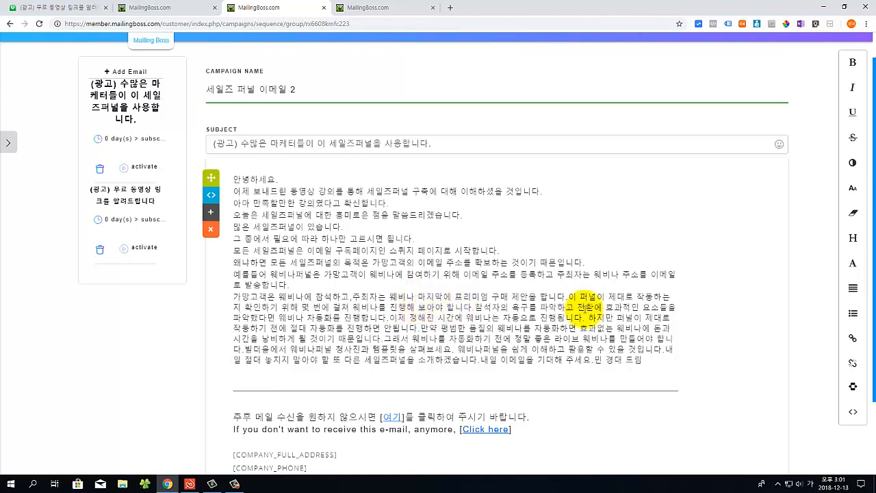
left_click(568, 299)
key("Return")
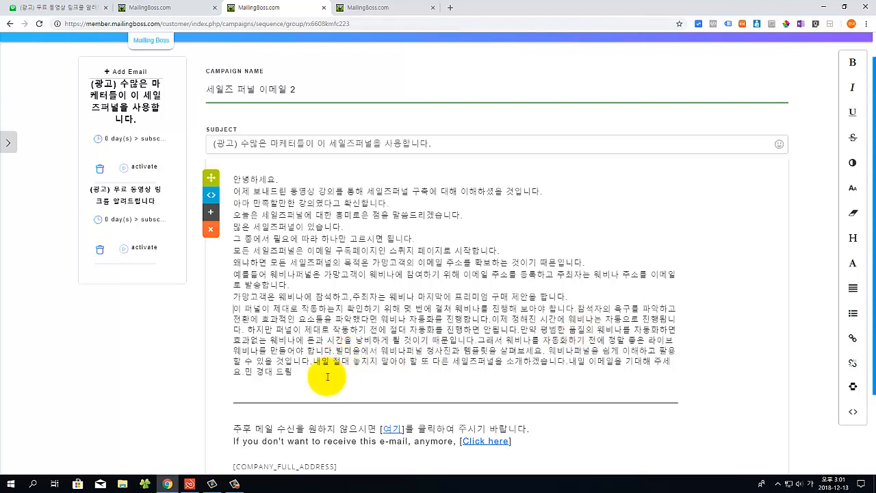
Start new lines in the body at "참석자의 욕구를", "이제 정해진 시간에", "하지만 퍼널이" and "만약 평범한 품질의"
left_click(575, 307)
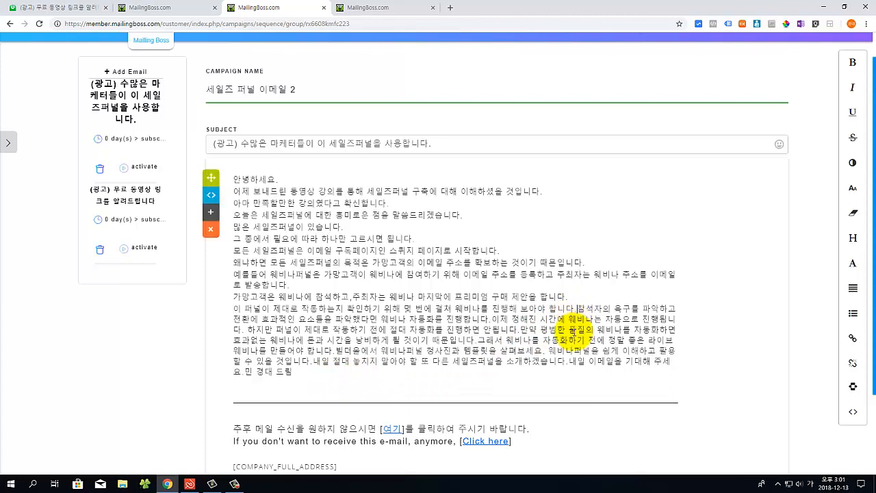
key("Return")
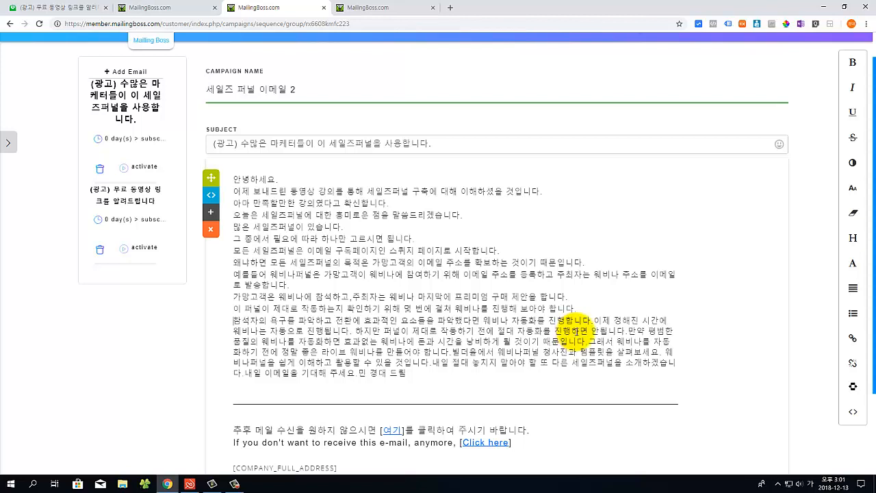
left_click(593, 319)
key("Return")
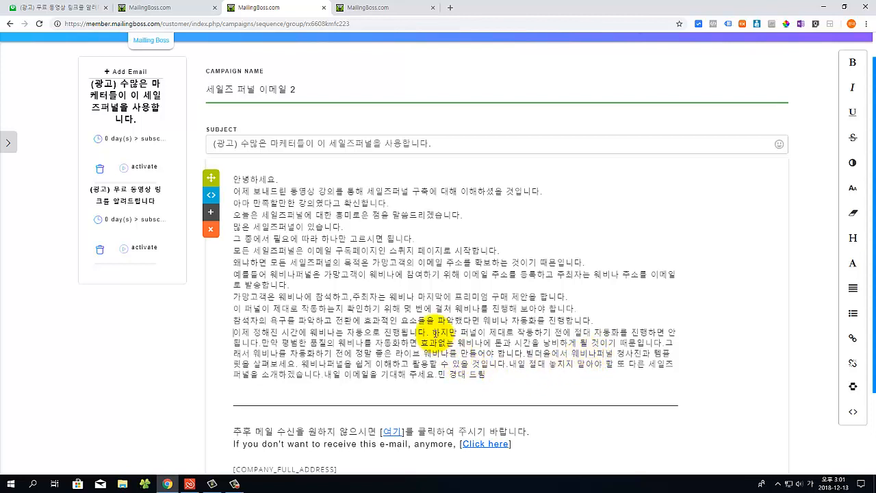
left_click(431, 332)
key("Return")
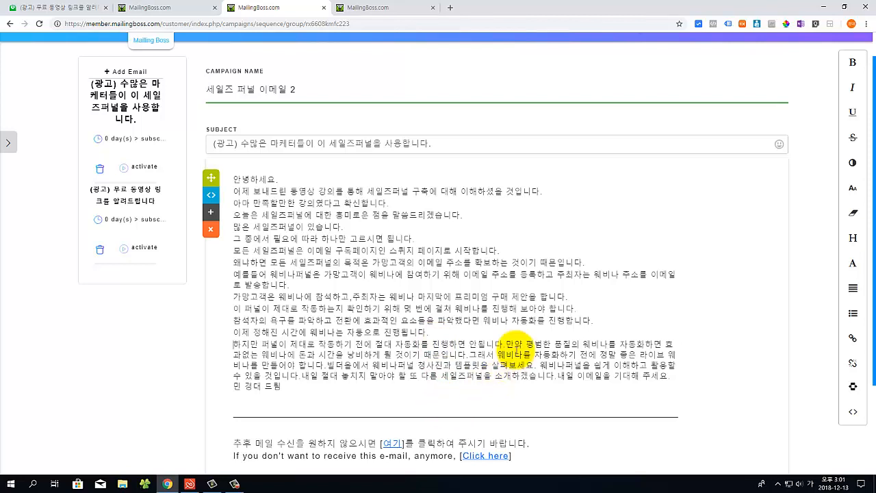
left_click(507, 344)
key("Return")
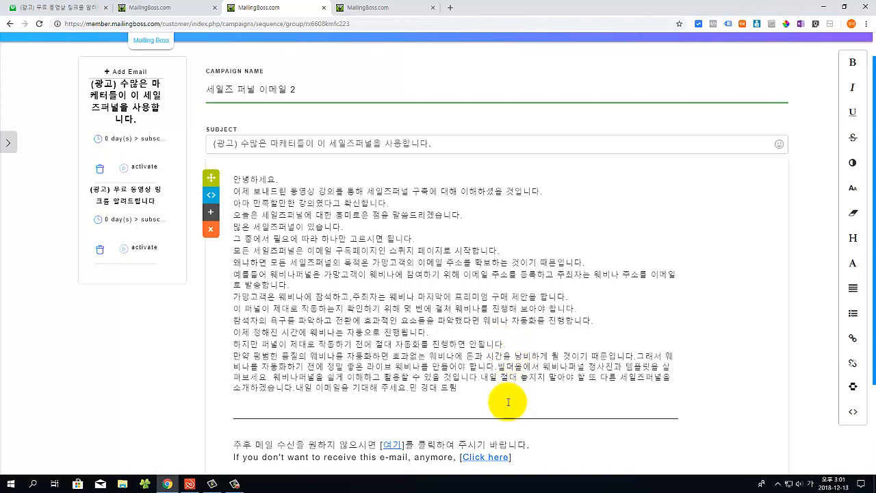
Start new lines in the body at "그래서 웨비나를", "빌더올에서", "웨비나퍼널을 쉽게" and "내일 절대 놓치지"
left_click(635, 357)
key("Return")
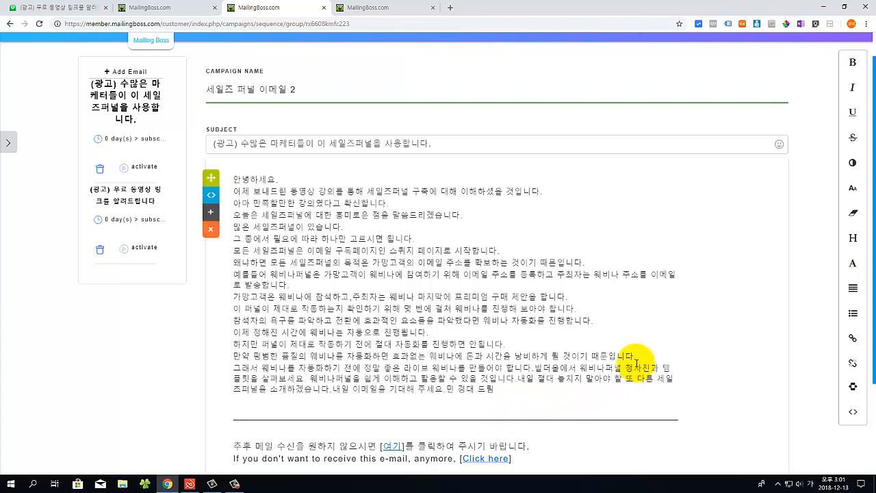
left_click(533, 368)
key("Return")
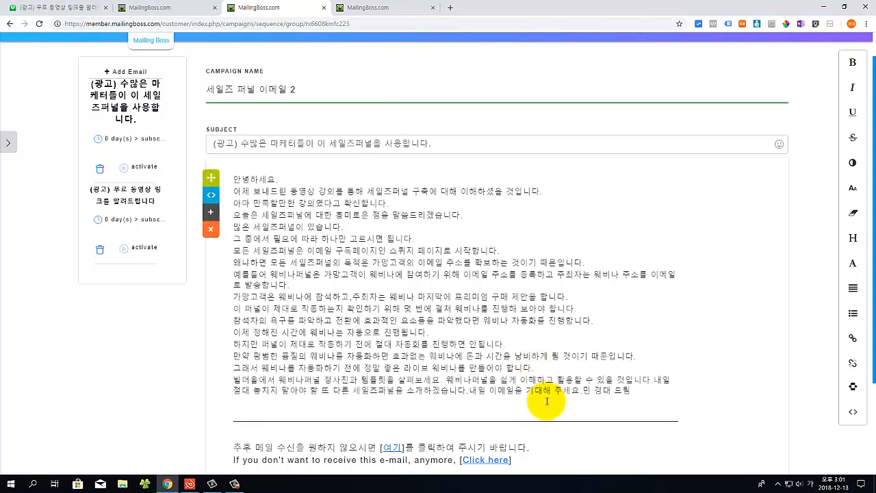
left_click(445, 380)
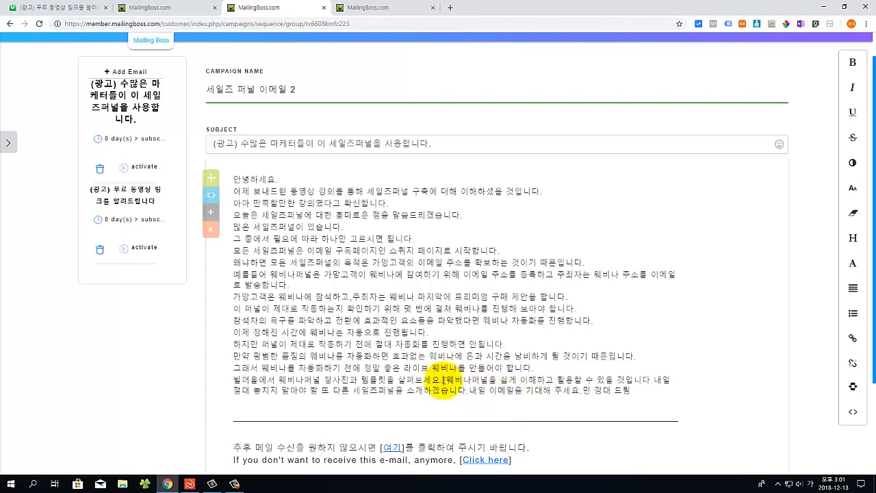
key("Return")
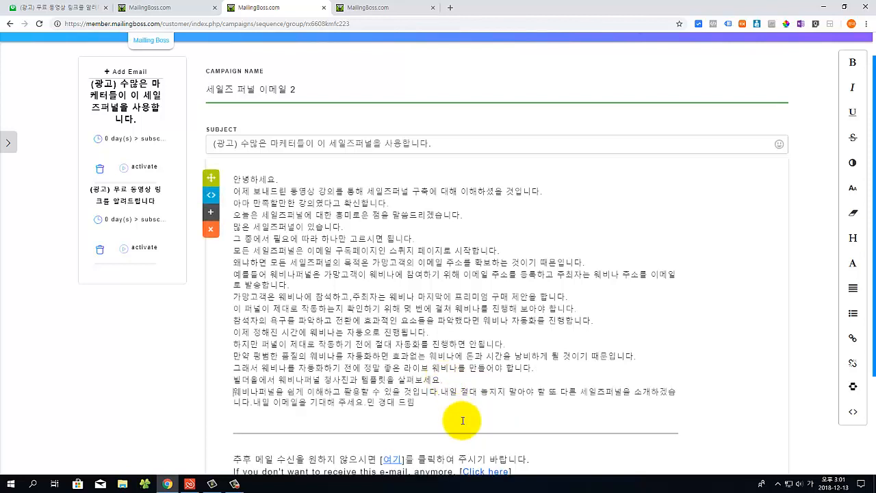
left_click(438, 391)
key("Return")
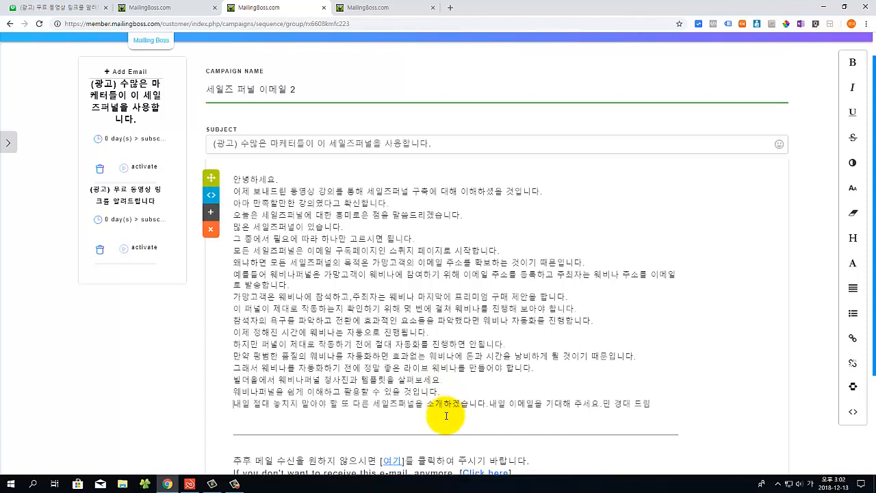
Place the closing sentence "내일 이메일을 기대해 주세요." and the sender's sign-off on separate lines
left_click(489, 415)
key("Return")
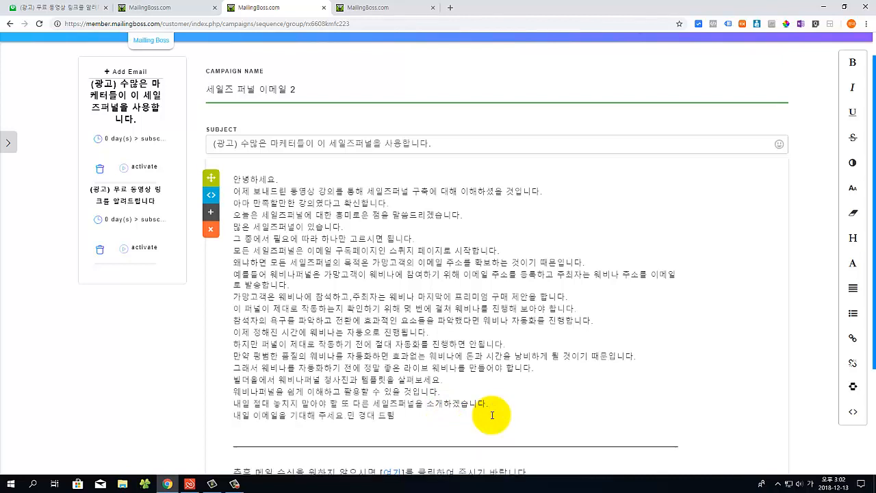
left_click(344, 415)
type(".")
key("Return")
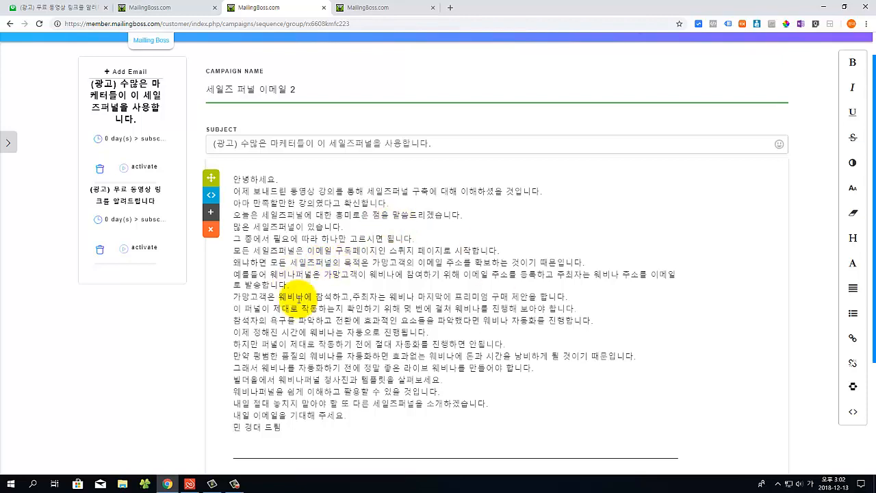
Replace the divider and old footer with a centred unsubscribe notice linking [수신거부] and [Click here], followed by [COMPANY_FULL_ADDRESS] and [COMPANY_PHONE]
scroll(319, 329, "down", 3)
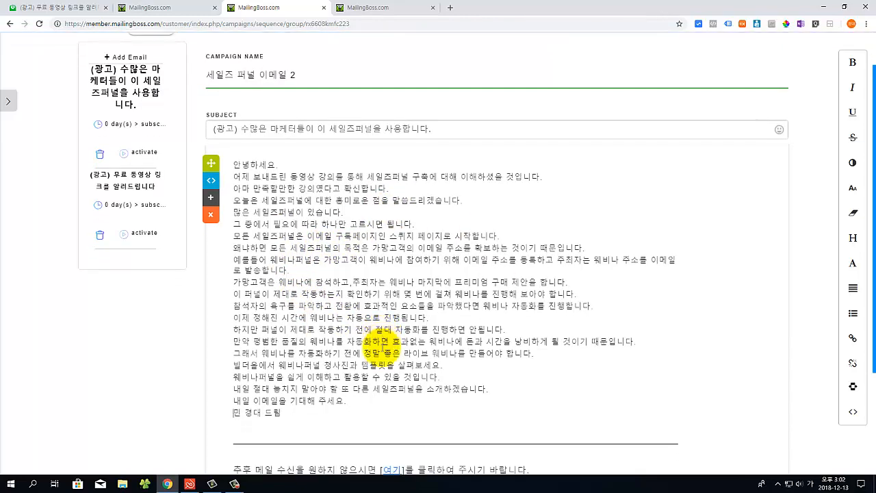
left_click_drag(318, 381, 212, 308)
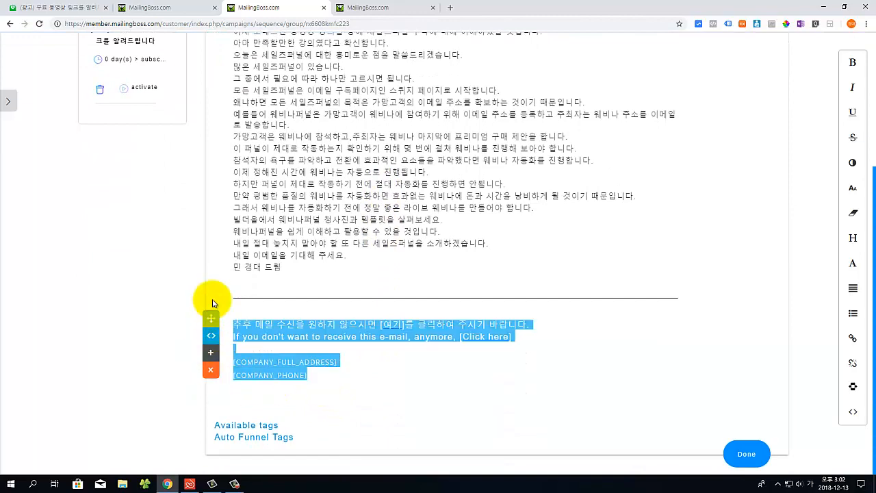
key("Delete")
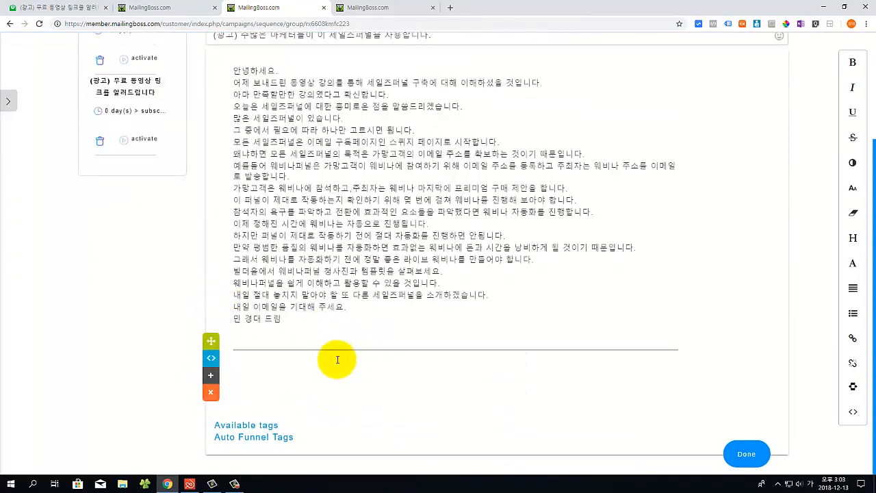
key("BackSpace")
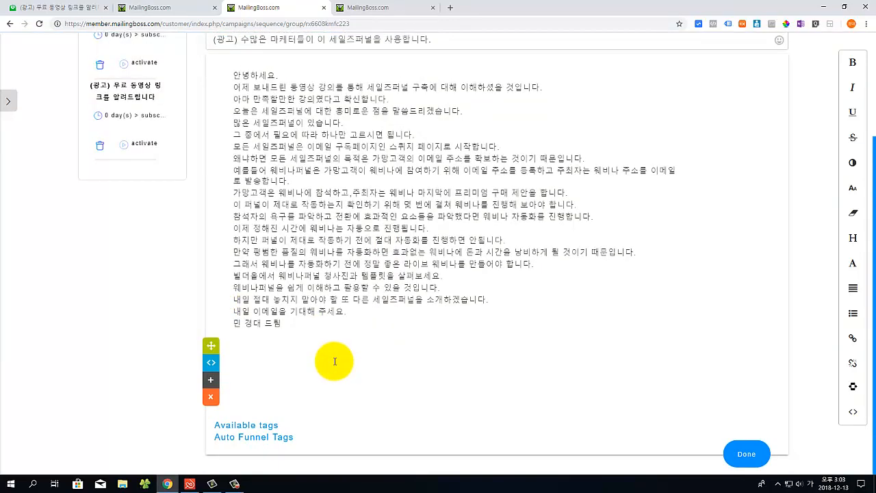
left_click(852, 290)
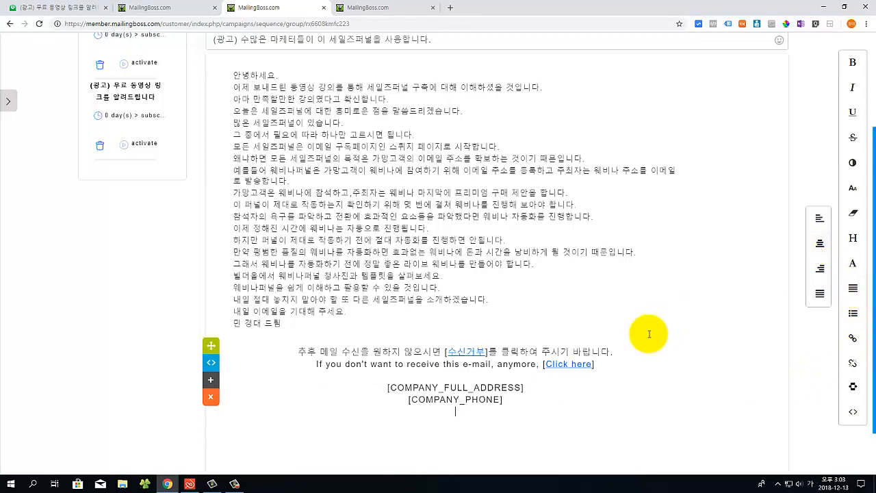
Add two blank lines between the sender's sign-off and the unsubscribe footer, and review the second e-mail's layout
scroll(624, 388, "down", 1)
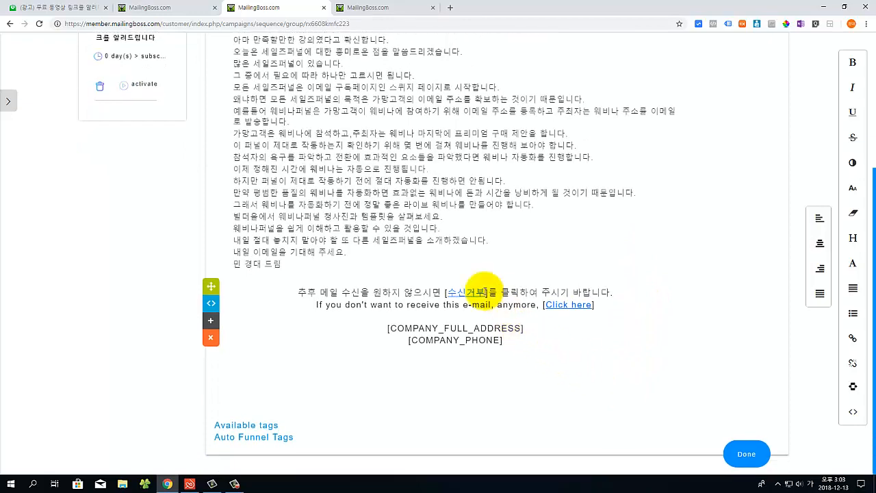
left_click(451, 270)
key("Return")
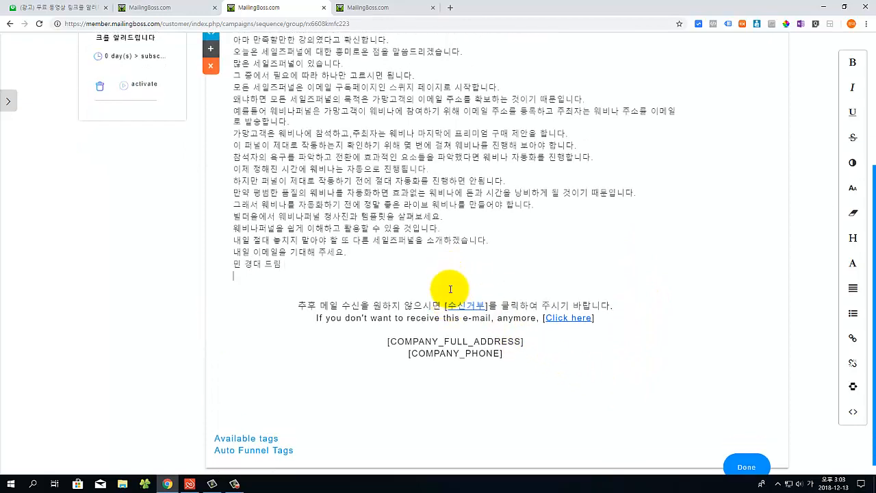
key("Return")
scroll(321, 285, "up", 3)
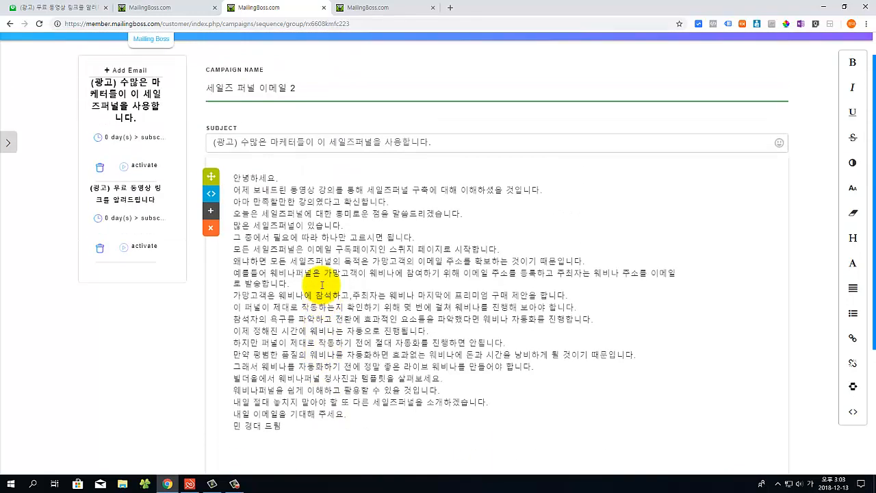
scroll(236, 171, "down", 2)
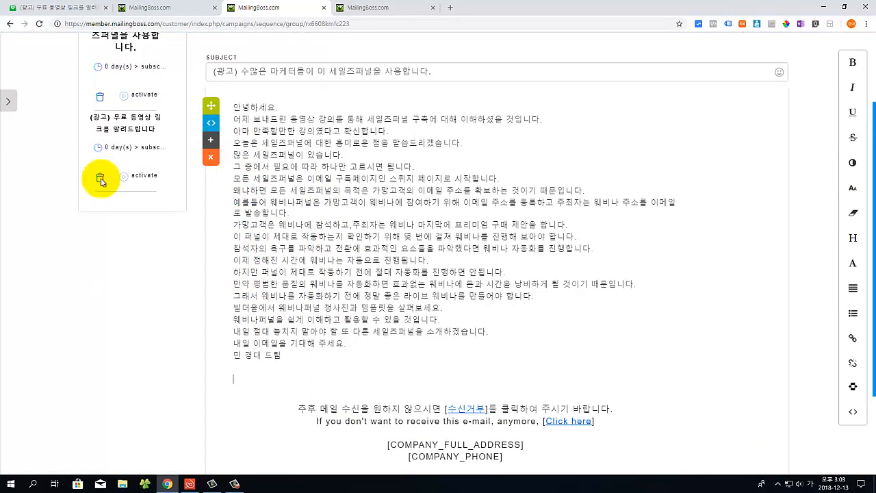
Insert a thin separator line from the Separator blocks between the sender's sign-off and the unsubscribe footer
left_click(8, 101)
left_click(60, 49)
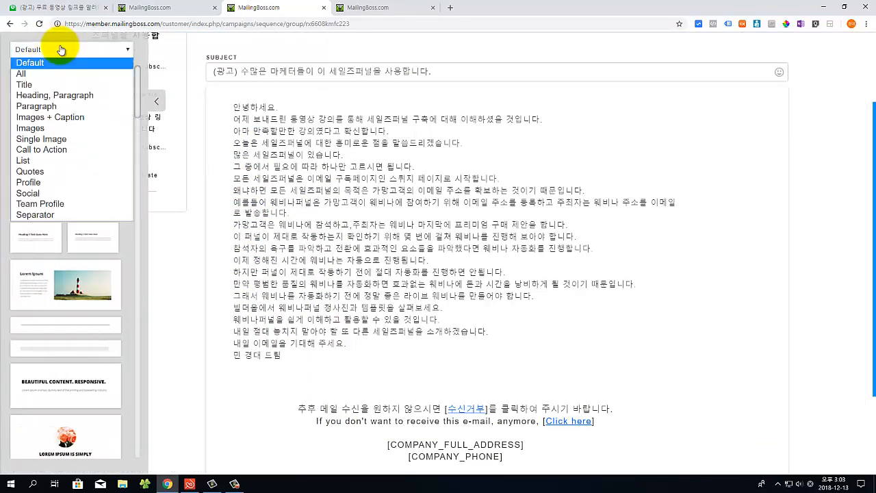
left_click(68, 214)
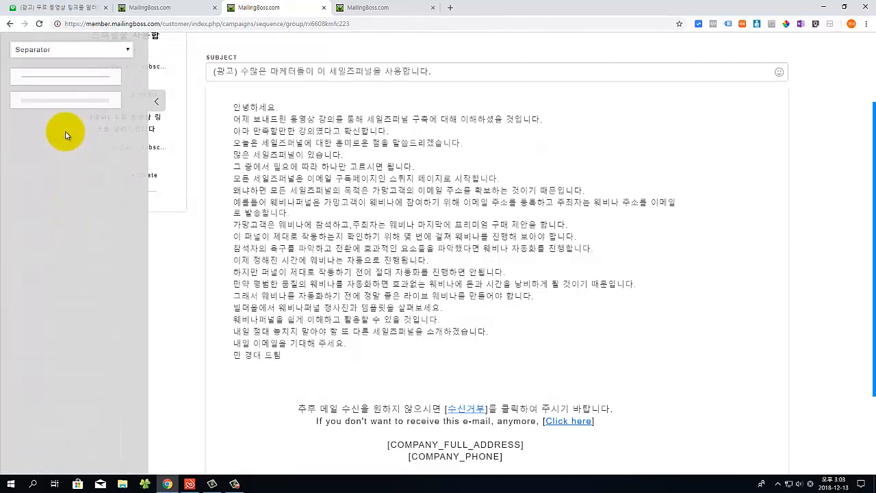
scroll(84, 100, "down", 1)
left_click_drag(80, 80, 466, 313)
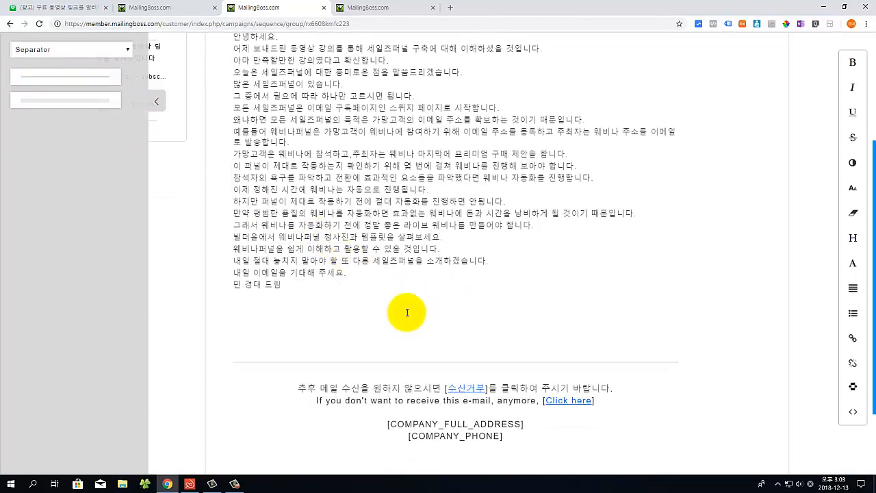
Remove the blank lines below the sender's sign-off, insert one blank line above it, and finish editing the e-mail
key("BackSpace")
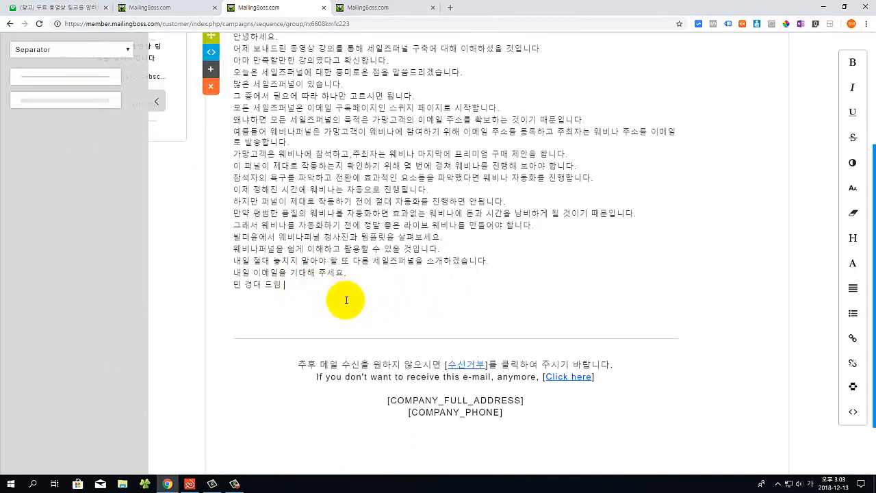
left_click(232, 284)
key("Return")
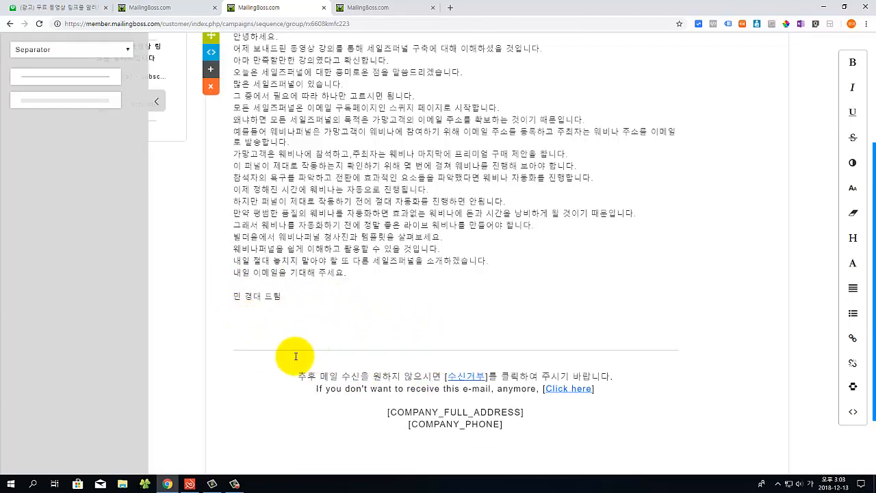
scroll(456, 347, "down", 2)
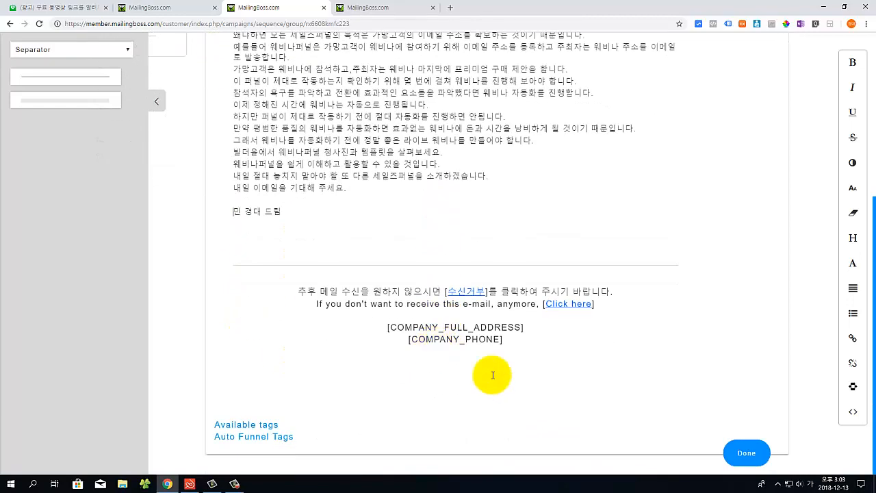
left_click(535, 344)
scroll(535, 345, "up", 1)
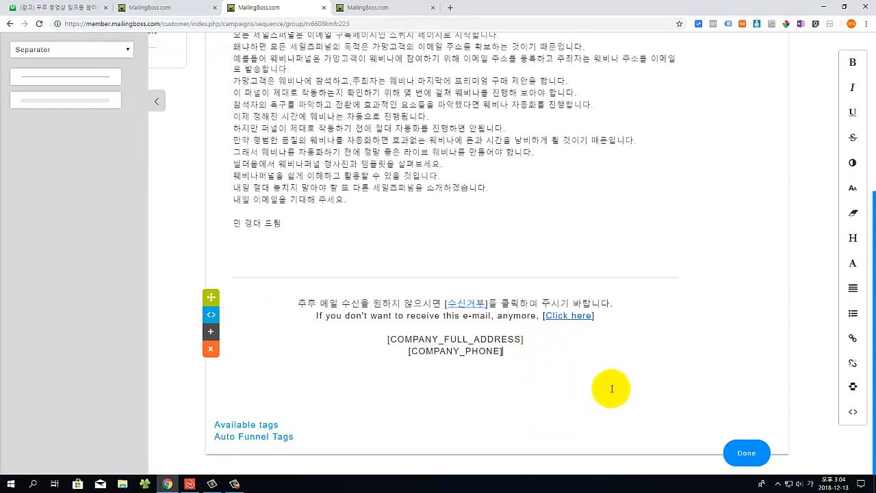
left_click(744, 453)
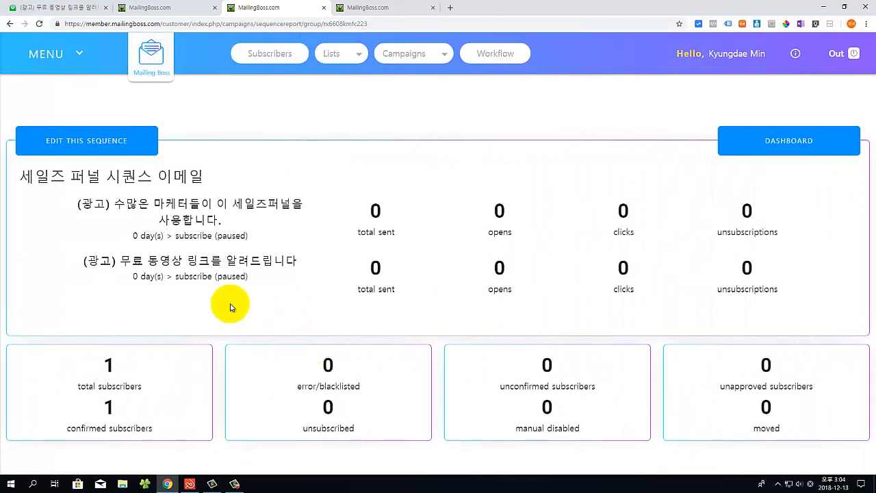
Reopen the sequence for editing and set the "(광고) 무료 동영상 링크를 알려드립니다" e-mail to send 1 day after subscription
left_click(90, 144)
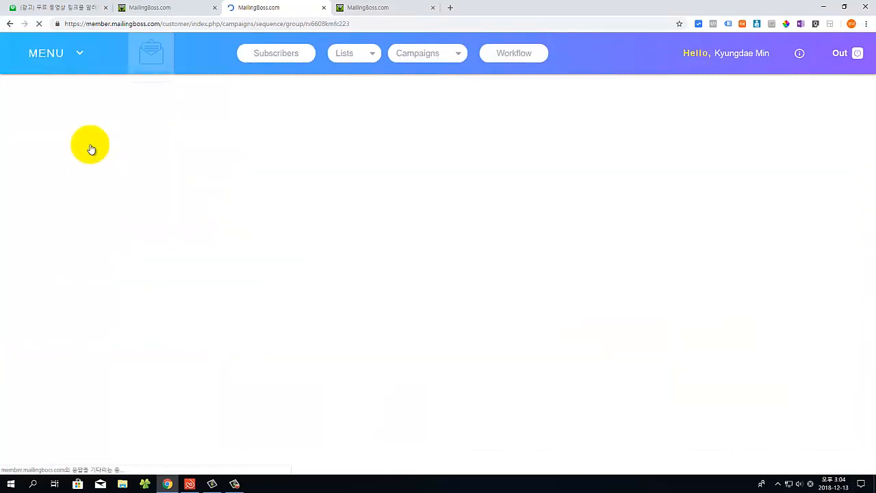
left_click(154, 144)
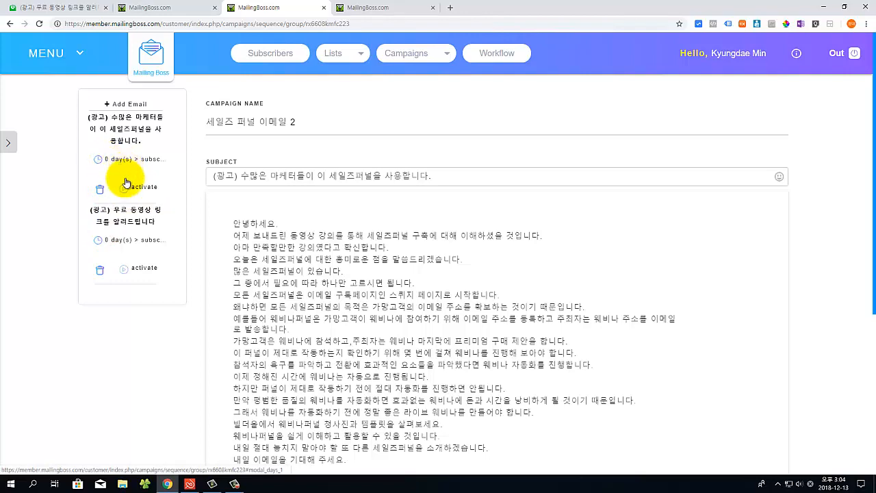
left_click(99, 240)
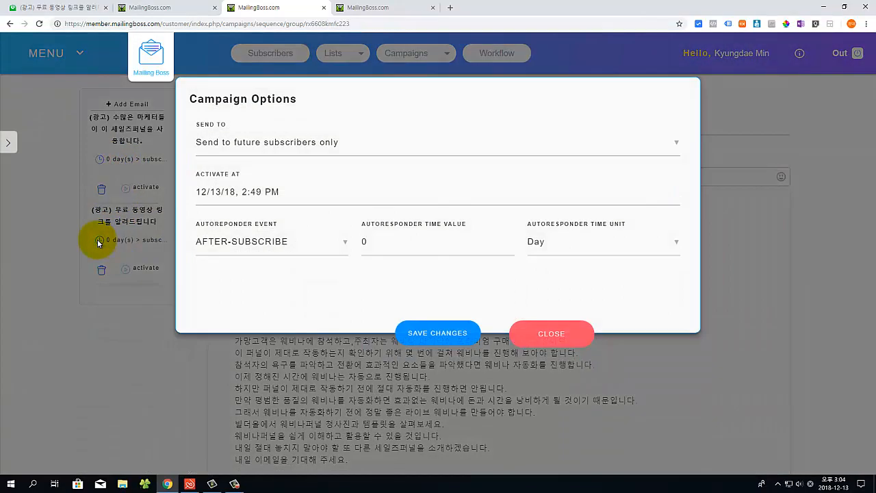
left_click(411, 249)
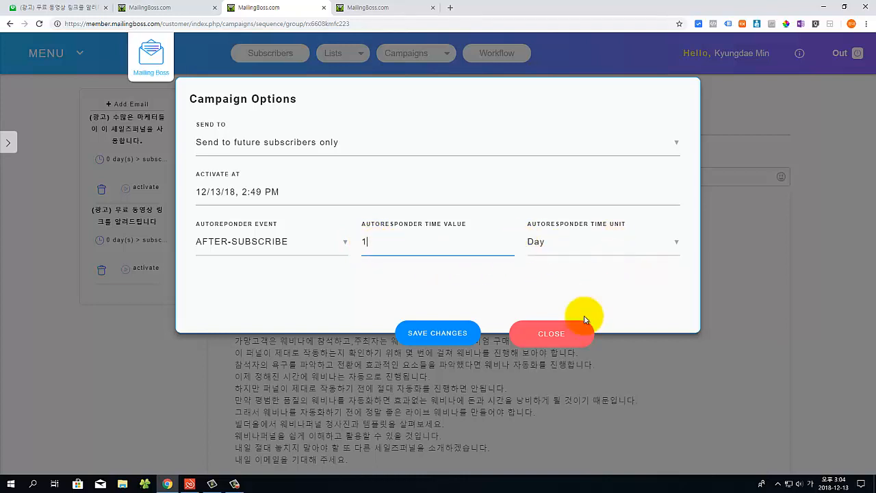
left_click(453, 335)
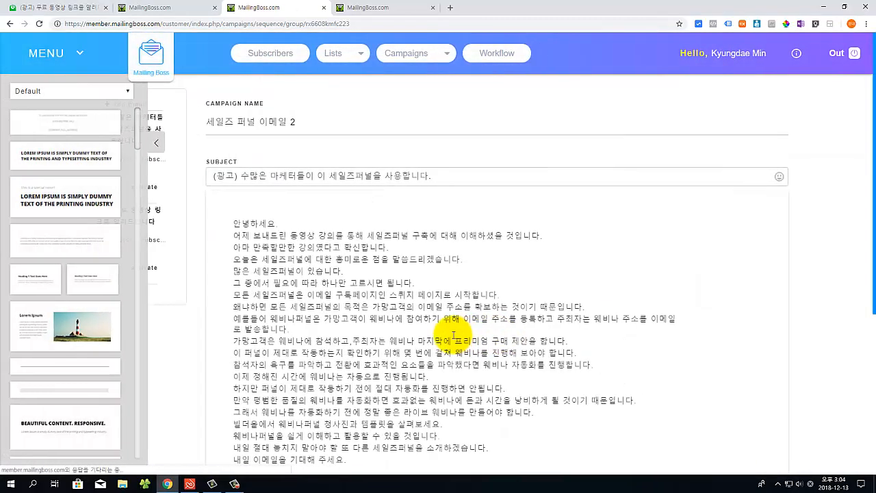
Add another e-mail to the sequence
left_click(161, 143)
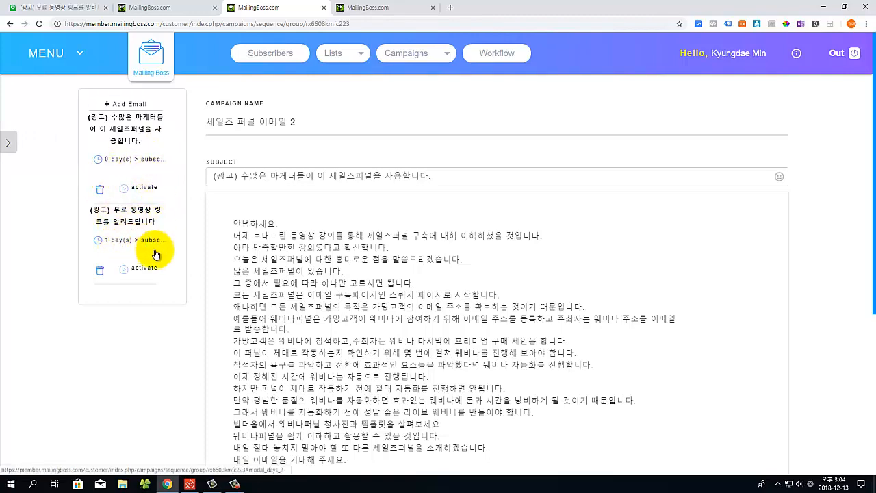
left_click(119, 103)
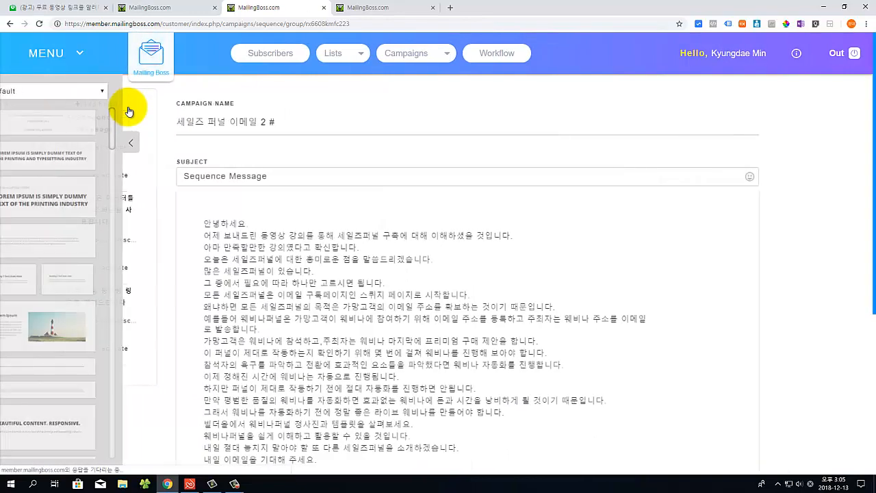
left_click(153, 144)
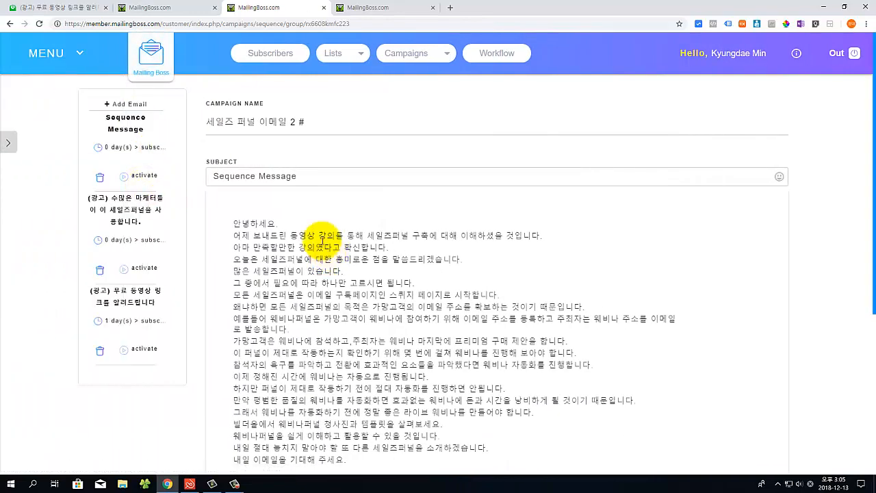
Switch to the other open sequence and open its third e-mail, "(광고) 이 세일즈퍼널은 엄청난 판매를 보여준 퍼널입니다"
left_click(372, 9)
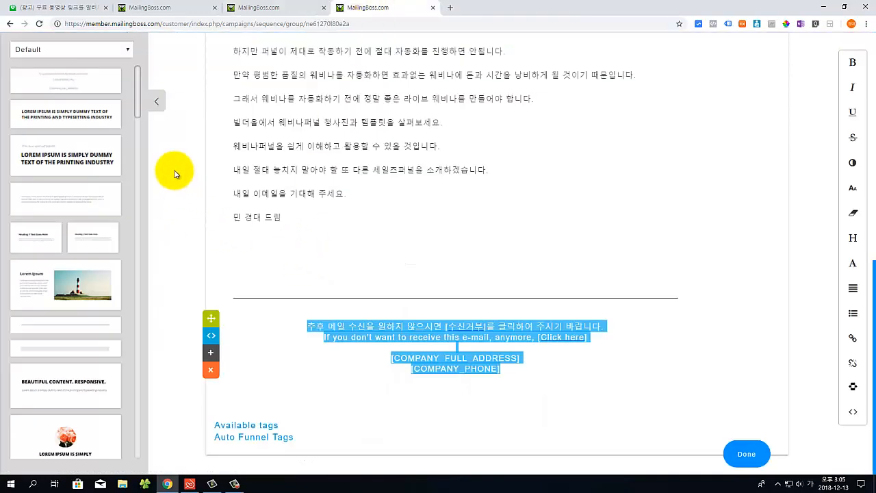
left_click(157, 103)
scroll(190, 181, "up", 6)
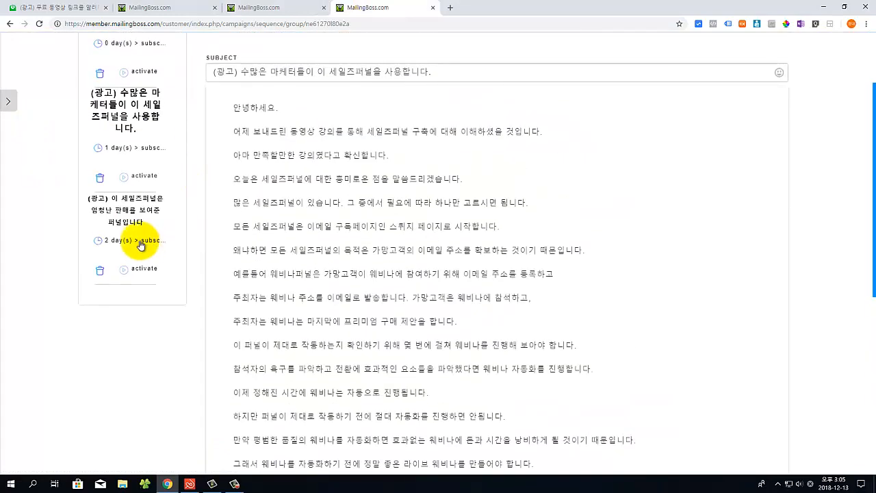
left_click(140, 243)
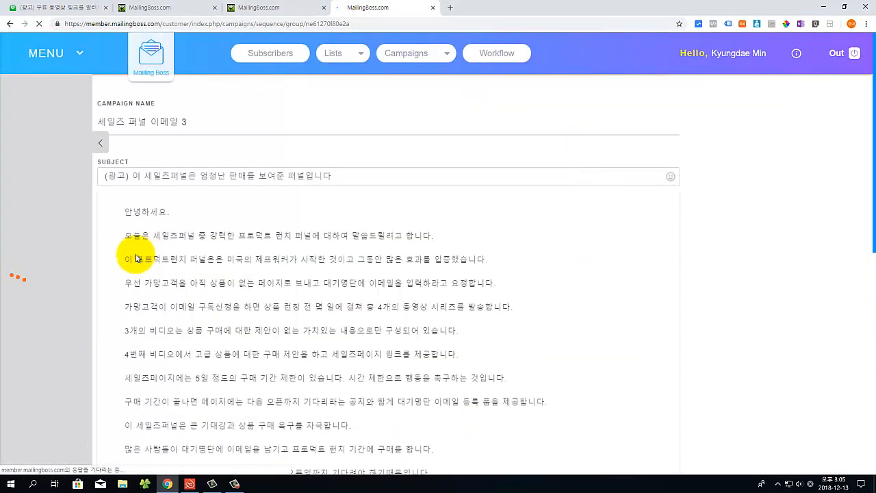
left_click(156, 143)
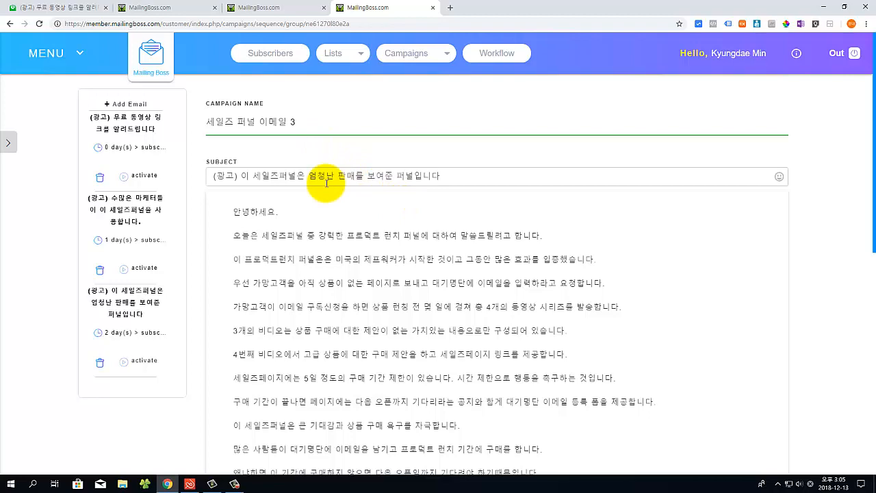
Correct the doubled syllable in "퍼널은은" to "퍼널은" in the third e-mail's product launch funnel sentence
scroll(291, 218, "down", 2)
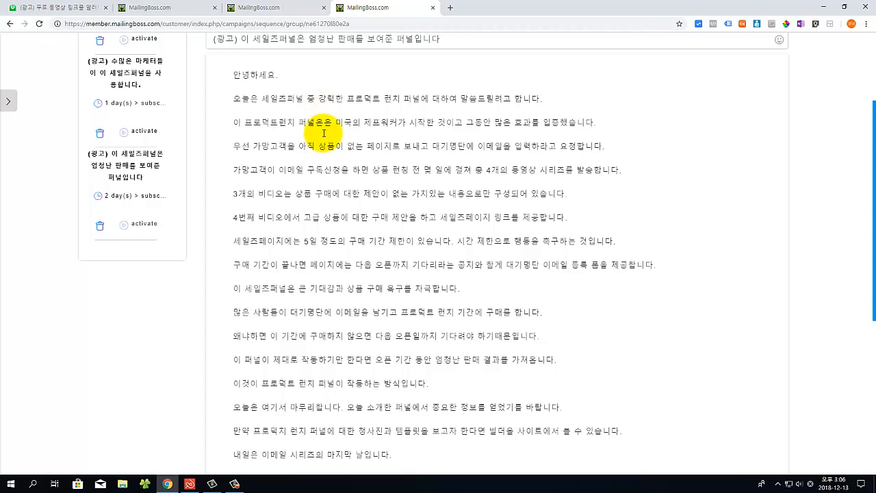
left_click(324, 125)
key("BackSpace")
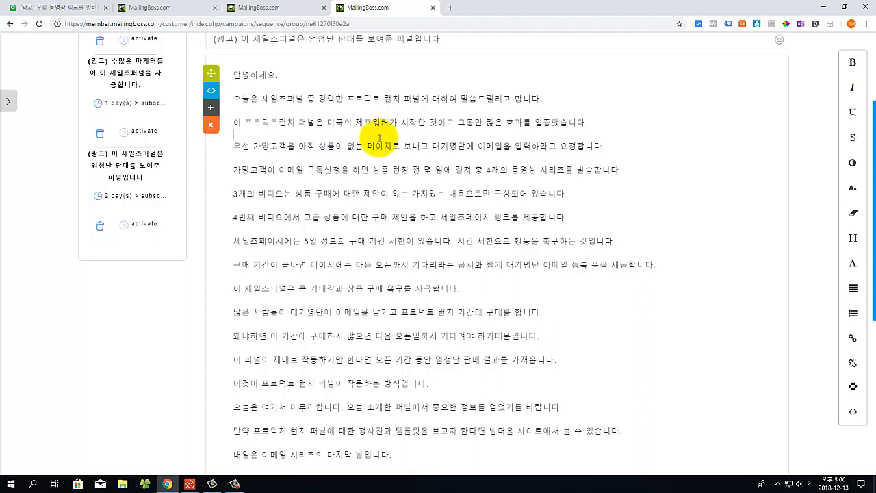
Review the rest of the third e-mail's body and its unsubscribe footer, and finish editing it
left_click(214, 155)
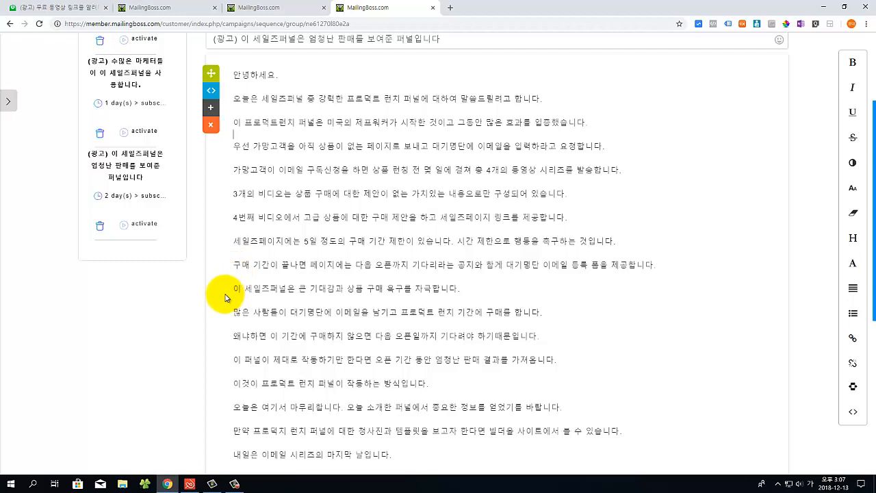
scroll(226, 297, "down", 3)
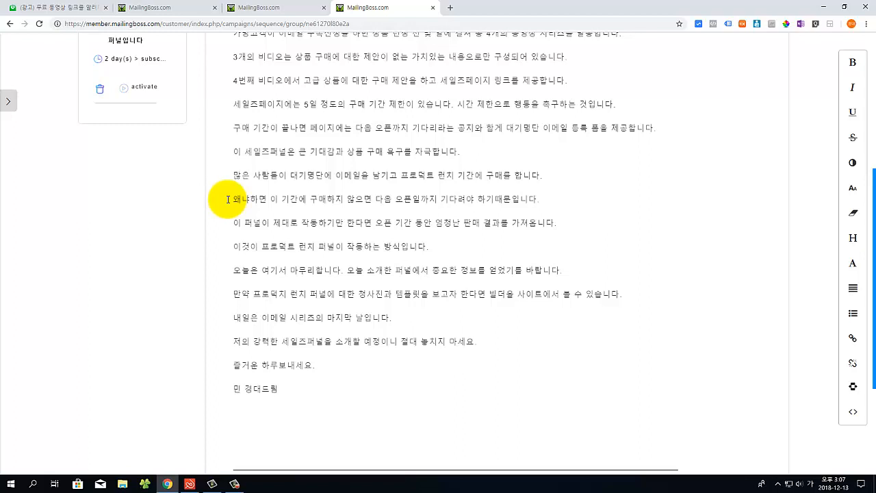
scroll(355, 301, "down", 3)
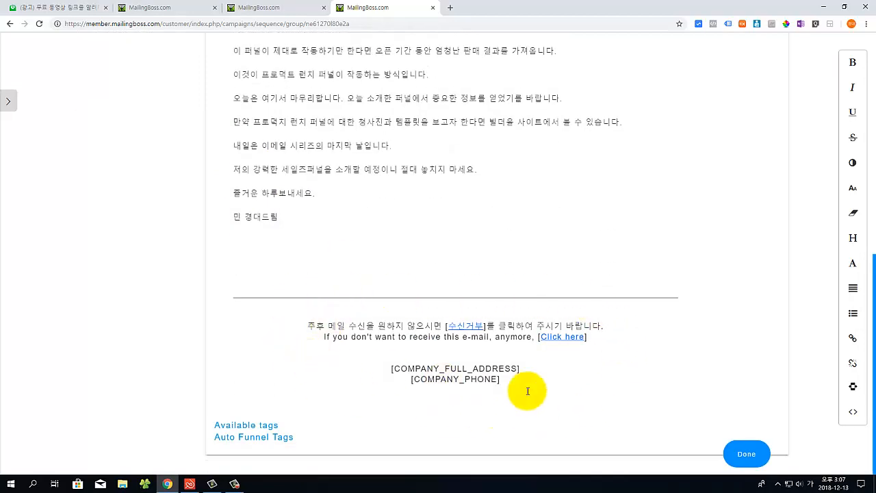
left_click(739, 453)
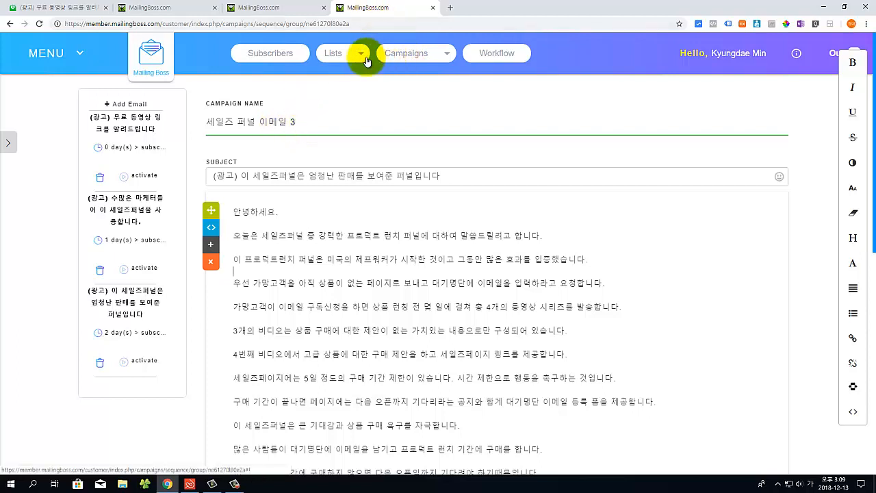
Delete the sequence "세일즈 퍼널 시퀀스 이메일" from the e-mail sequences list
left_click(431, 56)
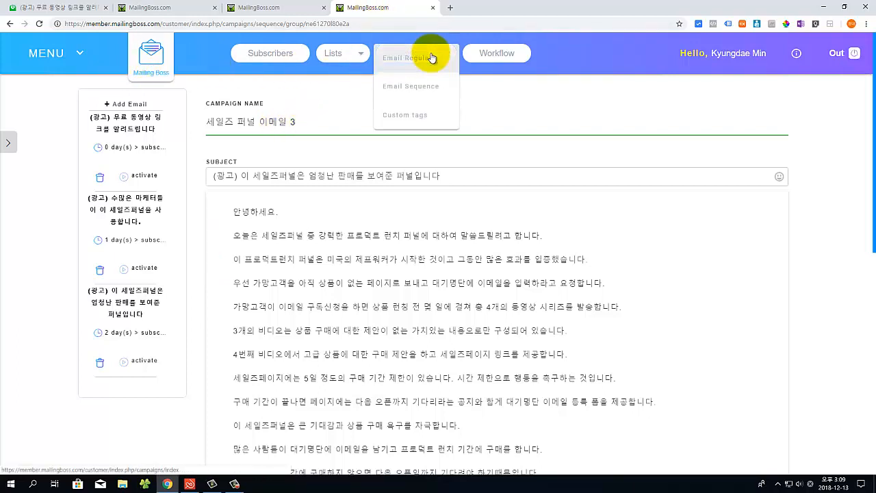
left_click(417, 90)
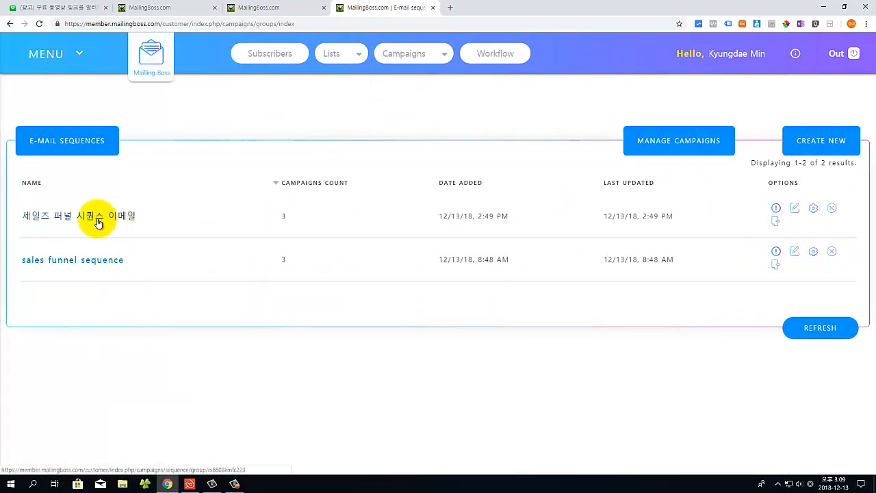
left_click(831, 209)
left_click(657, 133)
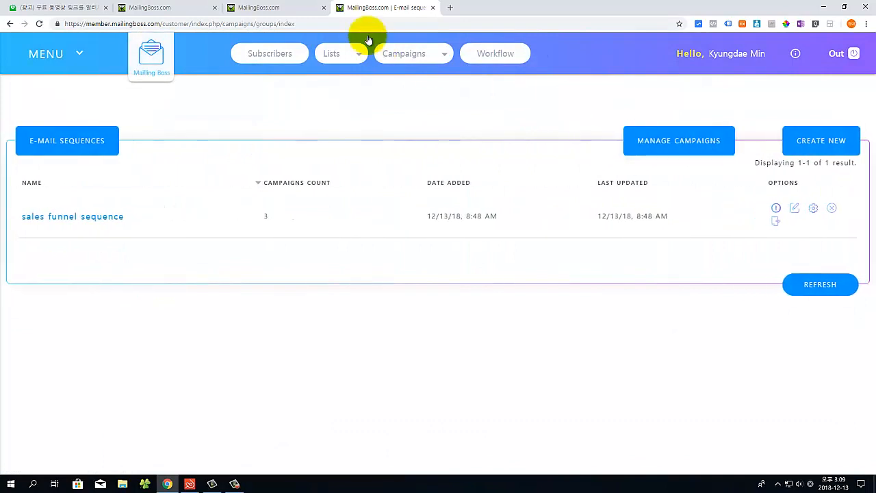
Close the deleted sequence's browser tab, and open the first e-mail of "sales funnel sequence" to review its content
left_click(323, 8)
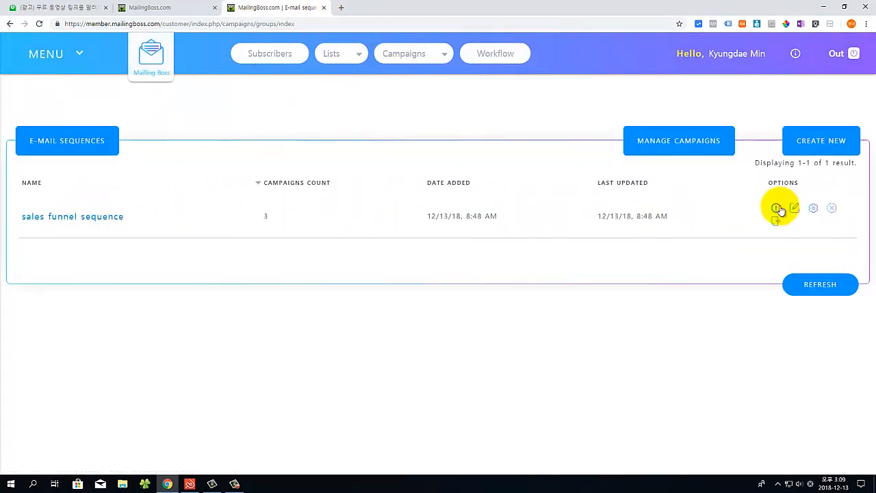
left_click(40, 217)
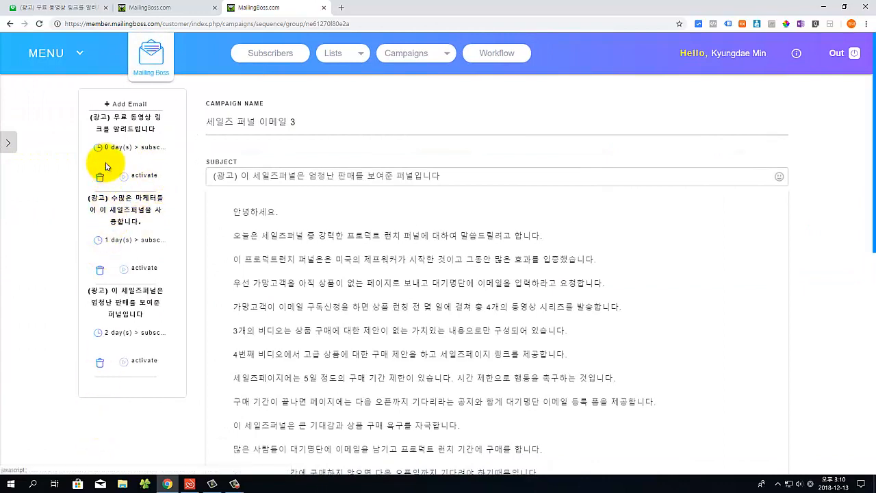
left_click(123, 120)
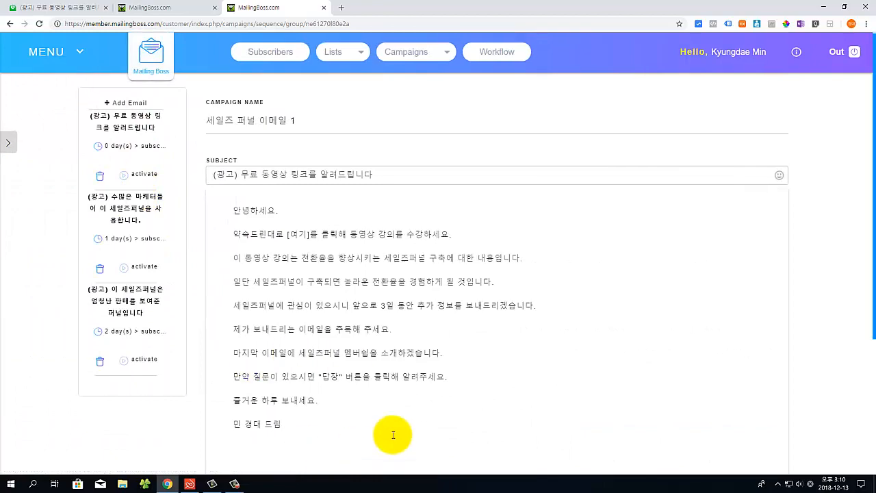
scroll(393, 435, "down", 3)
scroll(289, 356, "up", 3)
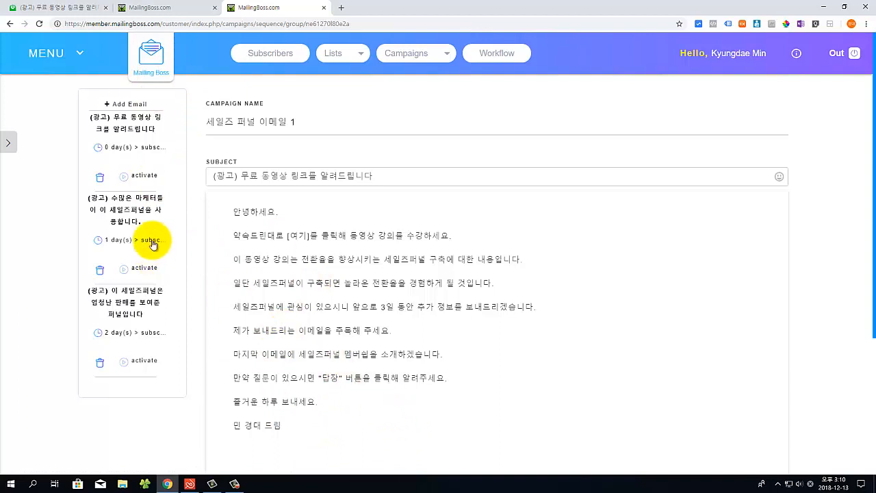
left_click(74, 62)
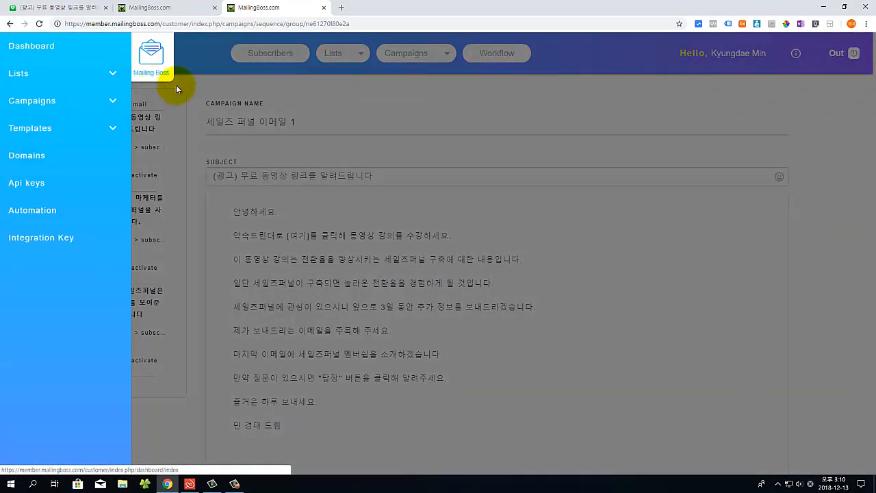
left_click(198, 75)
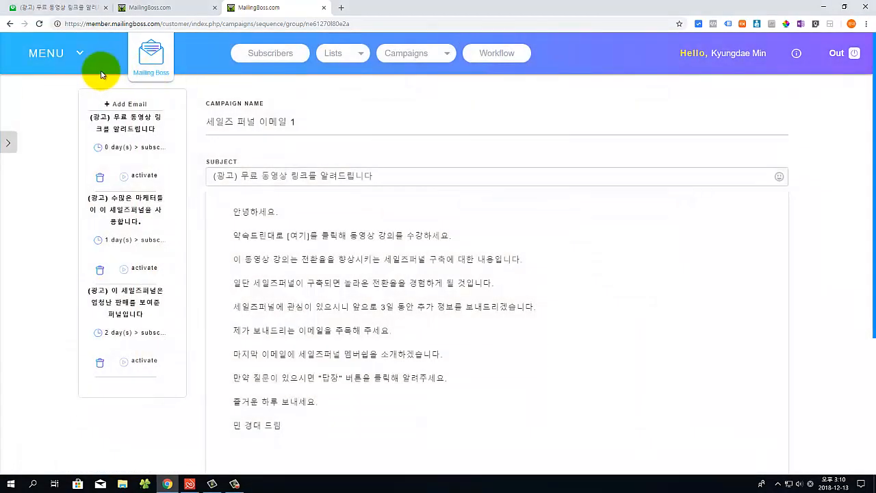
Leave MailingBoss for the Builderall office and open the sales funnel catalogue of the Drag and Drop Pixel Perfect builder
left_click(836, 58)
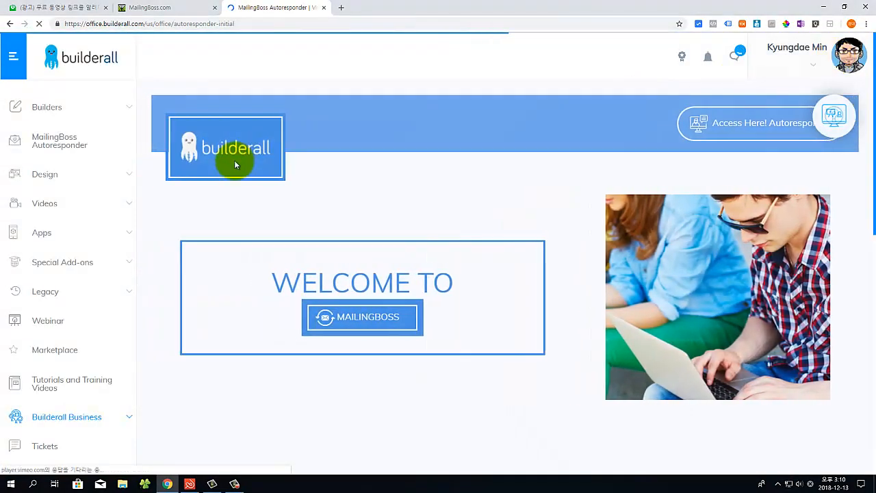
left_click(127, 109)
left_click(127, 145)
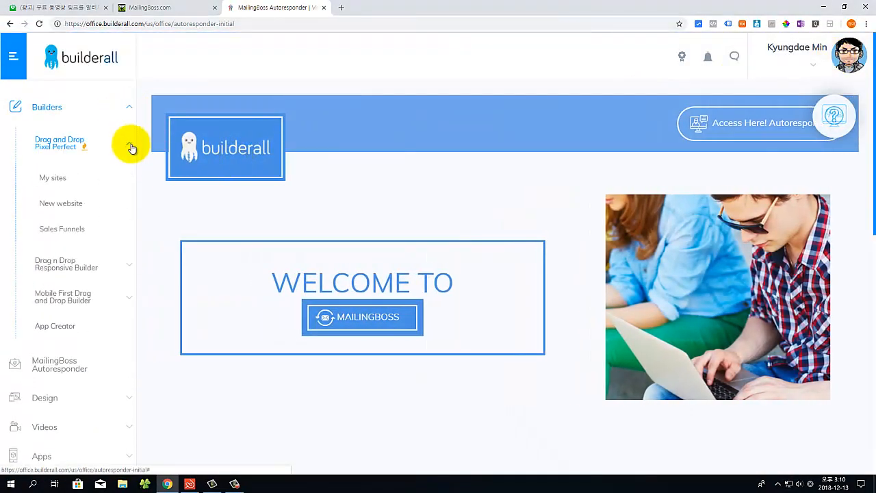
left_click(85, 236)
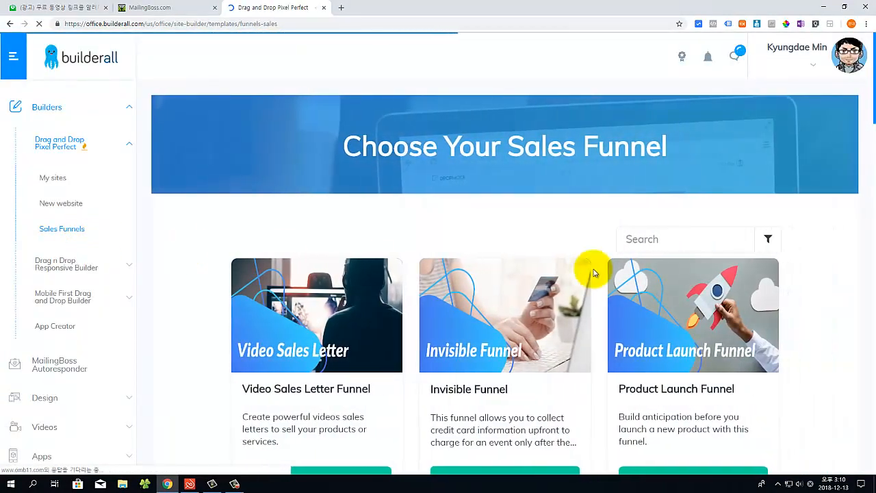
Browse the available sales funnel types and open the Webinar Funnel's detail page
scroll(565, 297, "down", 3)
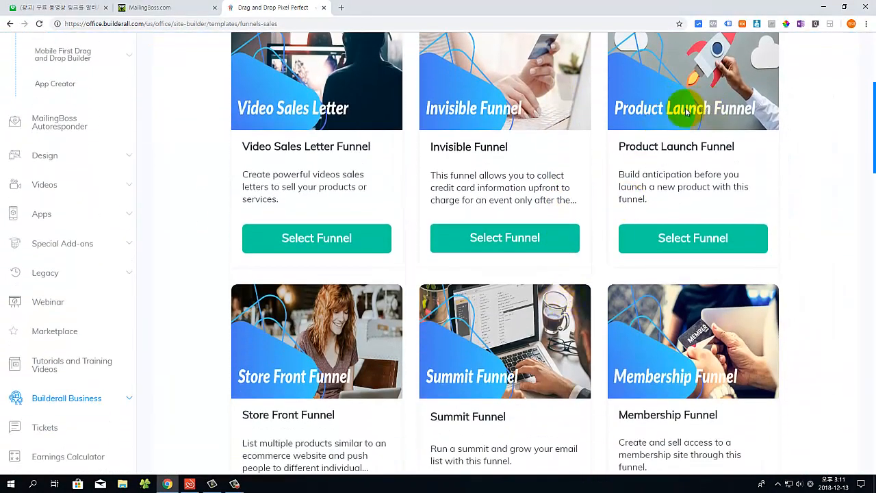
scroll(626, 242, "down", 5)
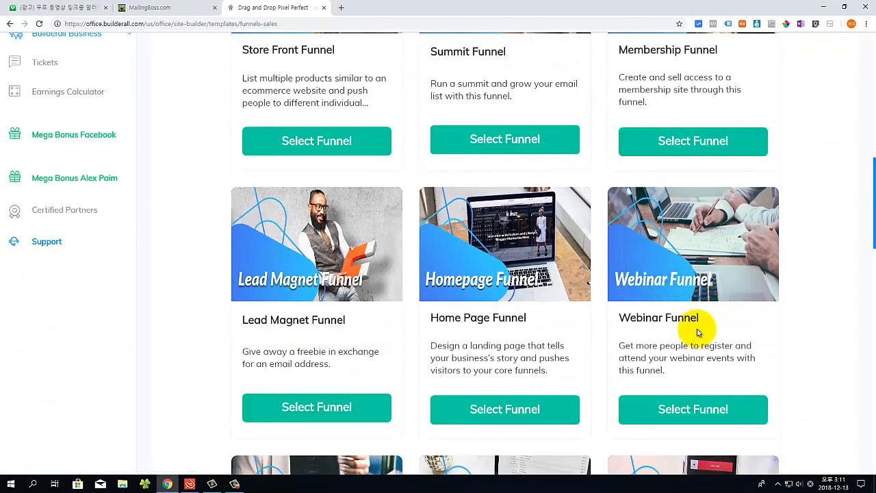
left_click(696, 419)
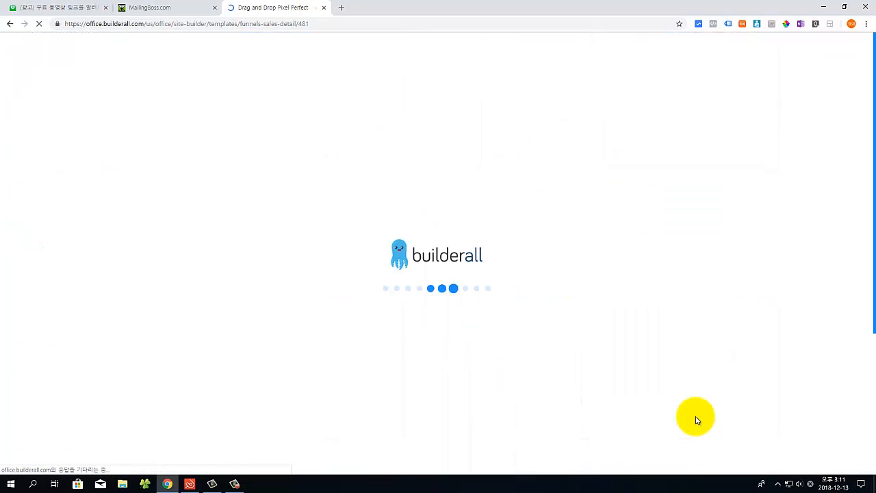
Examine the Webinar Funnel's description, its funnel blueprint with the e-mail sequence, and the selectable templates
scroll(513, 301, "down", 2)
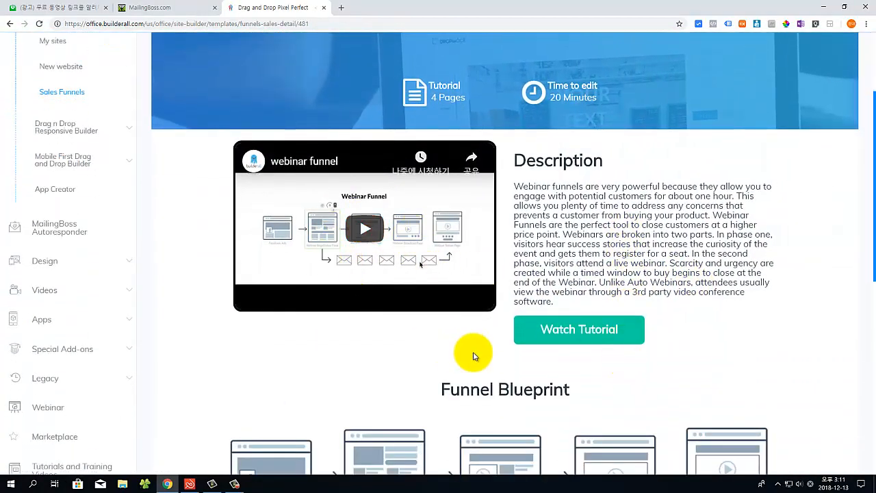
scroll(460, 352, "down", 1)
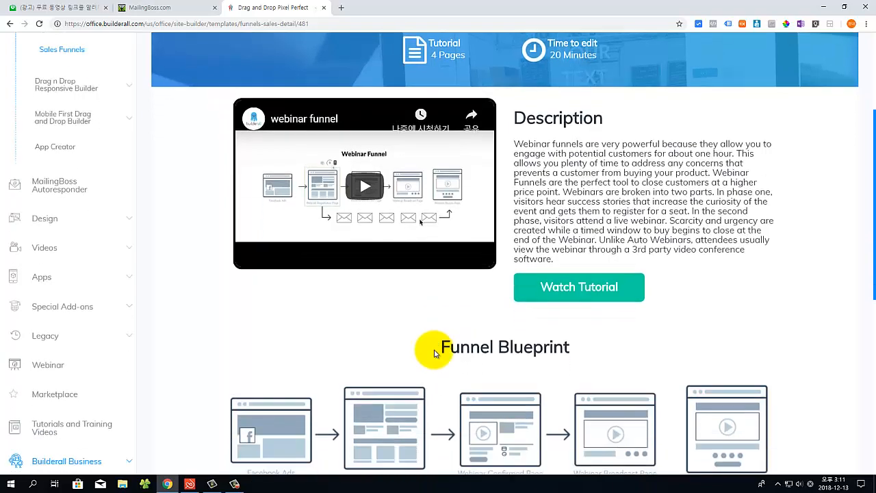
scroll(434, 353, "down", 1)
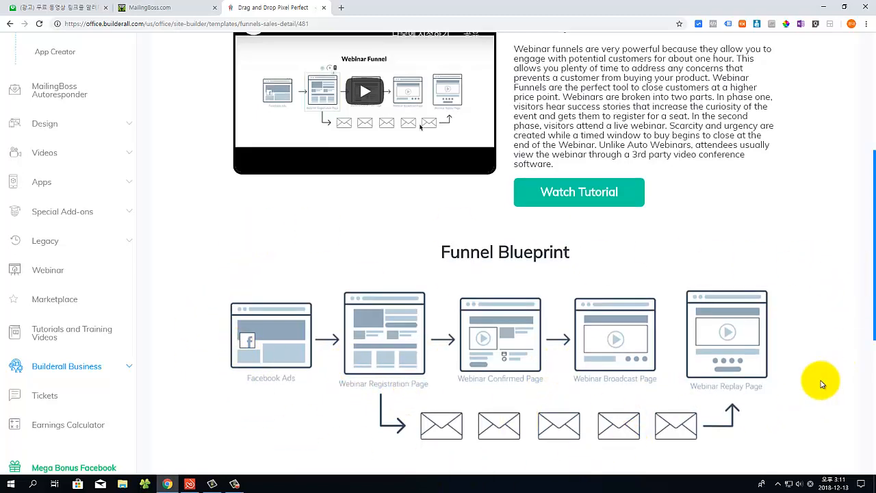
scroll(814, 381, "down", 3)
scroll(821, 383, "down", 1)
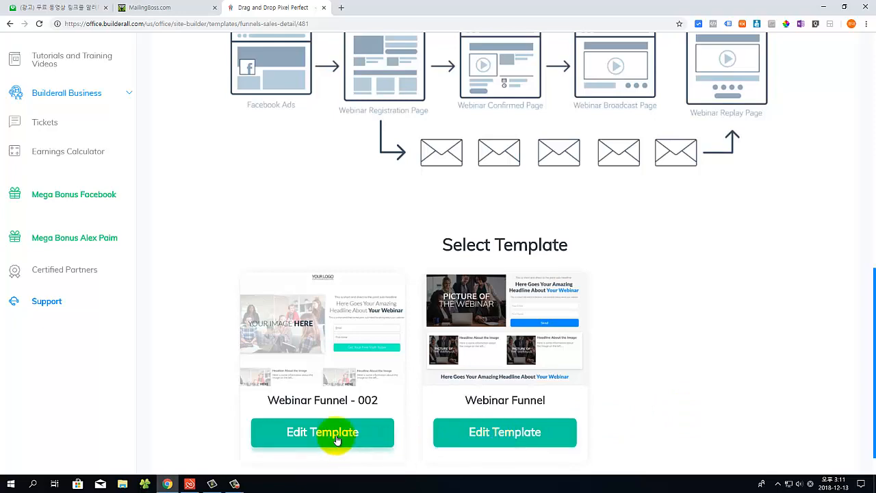
scroll(755, 367, "up", 4)
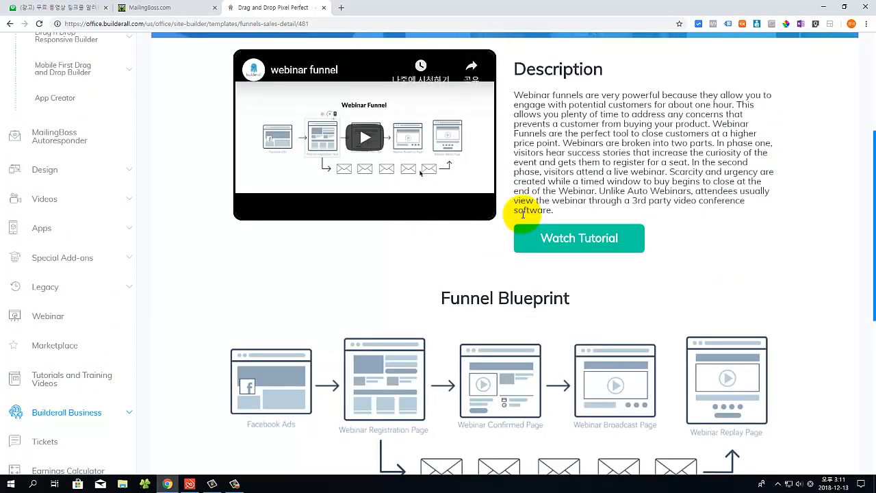